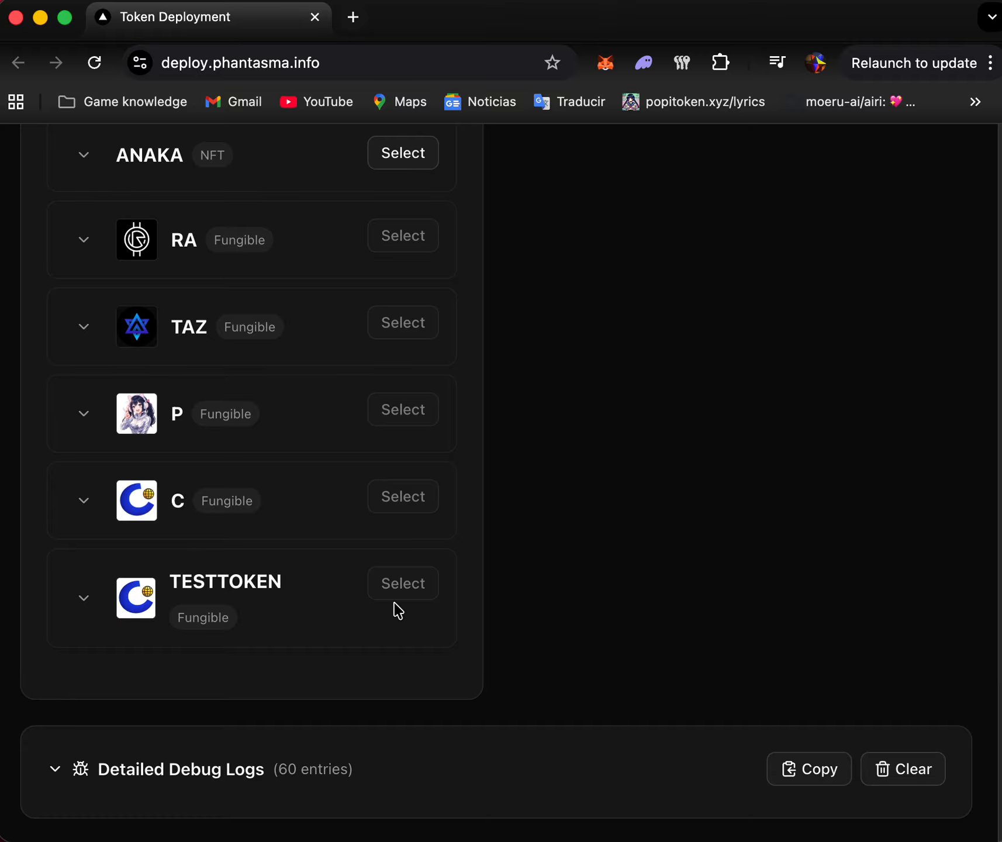
# - Find the TESTNFT token in the paginated token list and select it for series management
pyautogui.scroll(10, 405, 597)
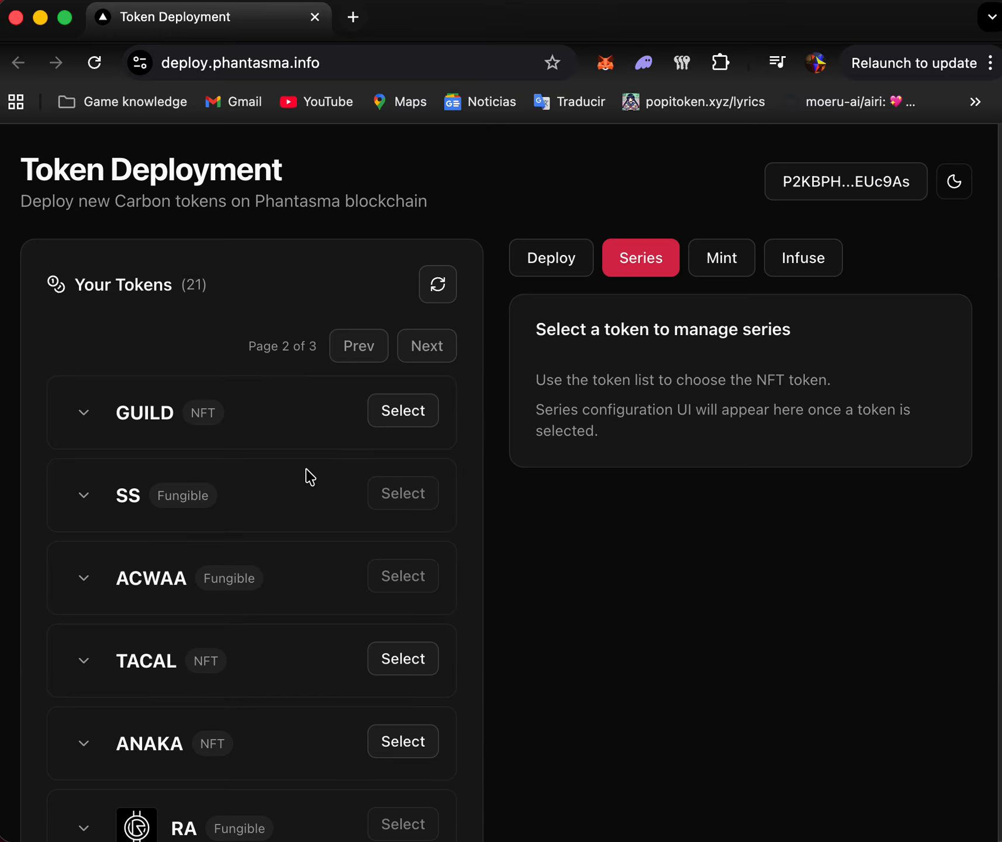
pyautogui.scroll(-4, 369, 415)
pyautogui.scroll(-7, 368, 417)
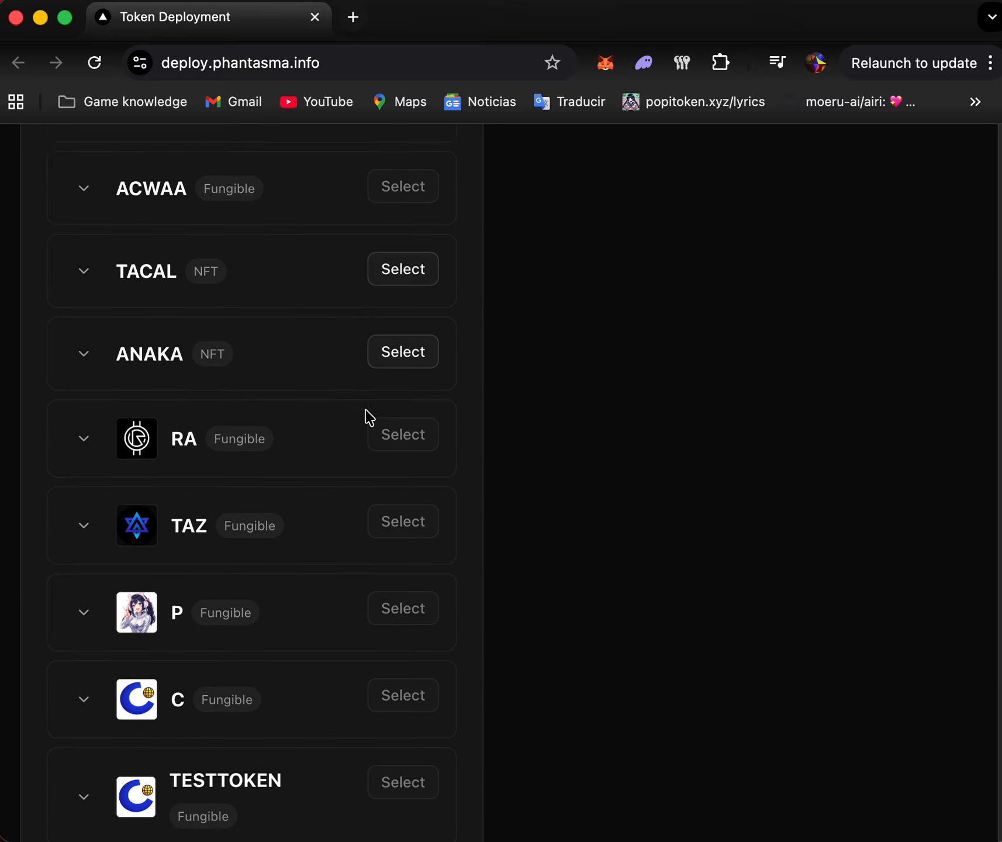
pyautogui.scroll(11, 368, 417)
pyautogui.click(368, 359)
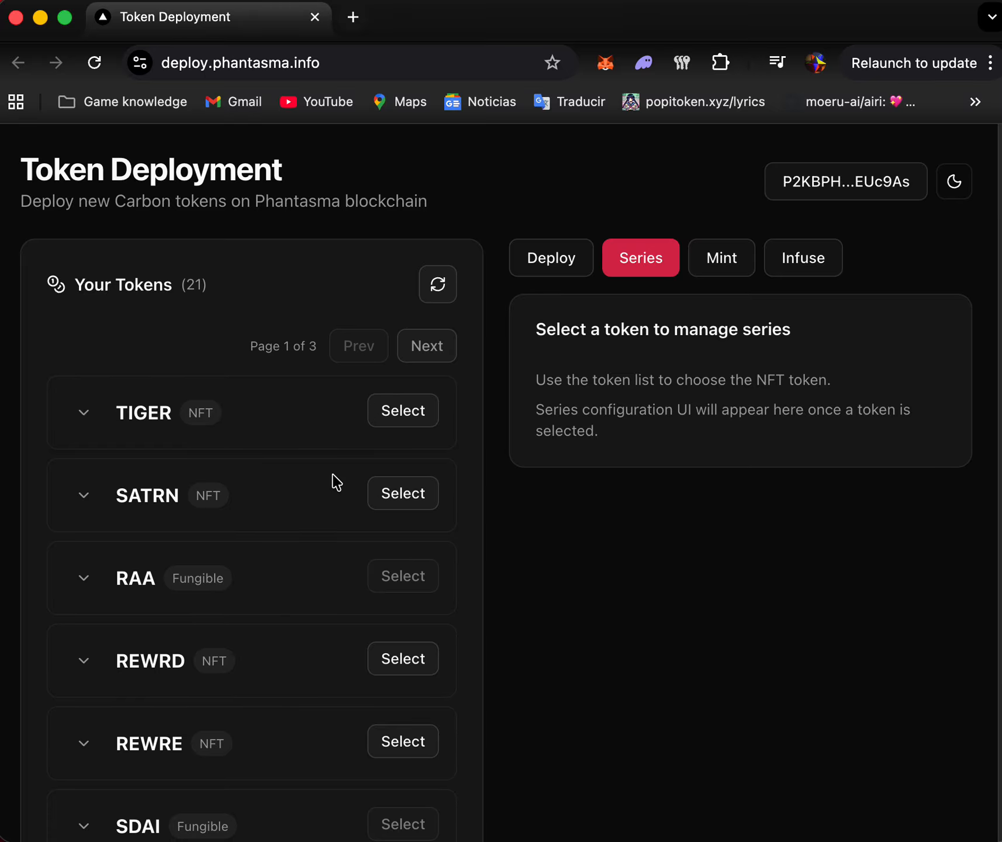
pyautogui.scroll(-10, 327, 497)
pyautogui.scroll(10, 319, 514)
pyautogui.click(418, 350)
pyautogui.click(419, 350)
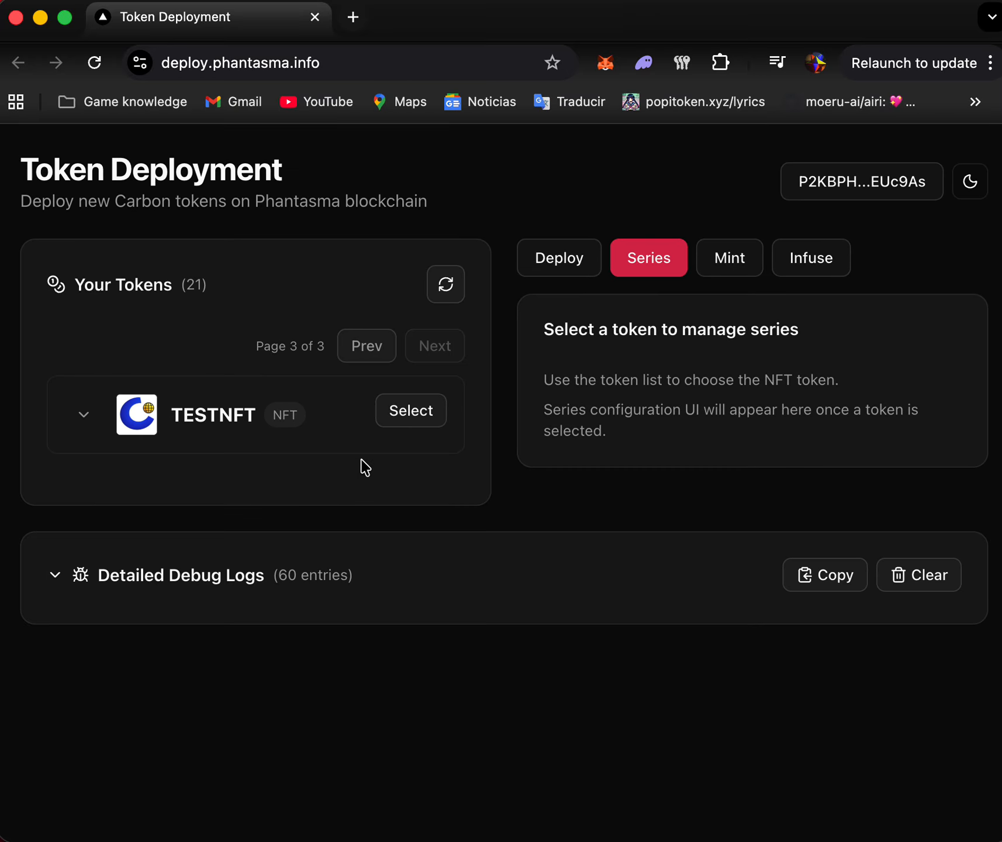
pyautogui.click(400, 408)
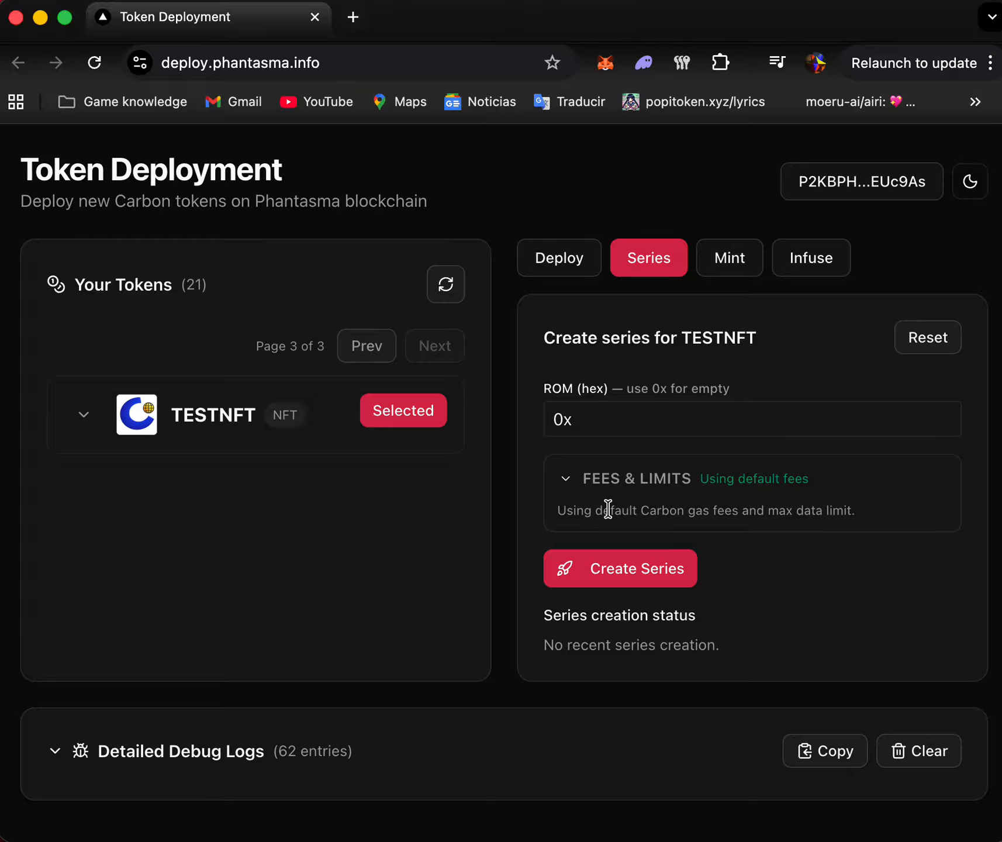
# - Create a TESTNFT series with an empty ROM and default fees, authorizing and sending the transaction in Poltergeist Lite with the wallet password
pyautogui.click(605, 570)
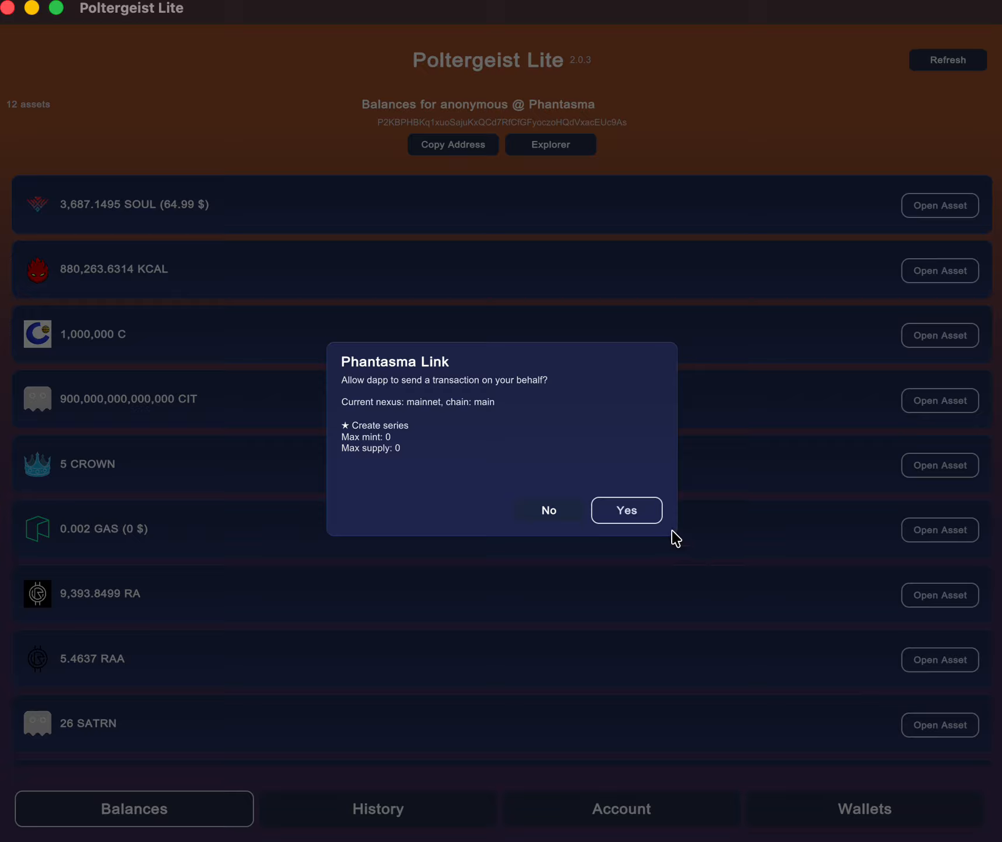
pyautogui.click(643, 520)
pyautogui.write('************')
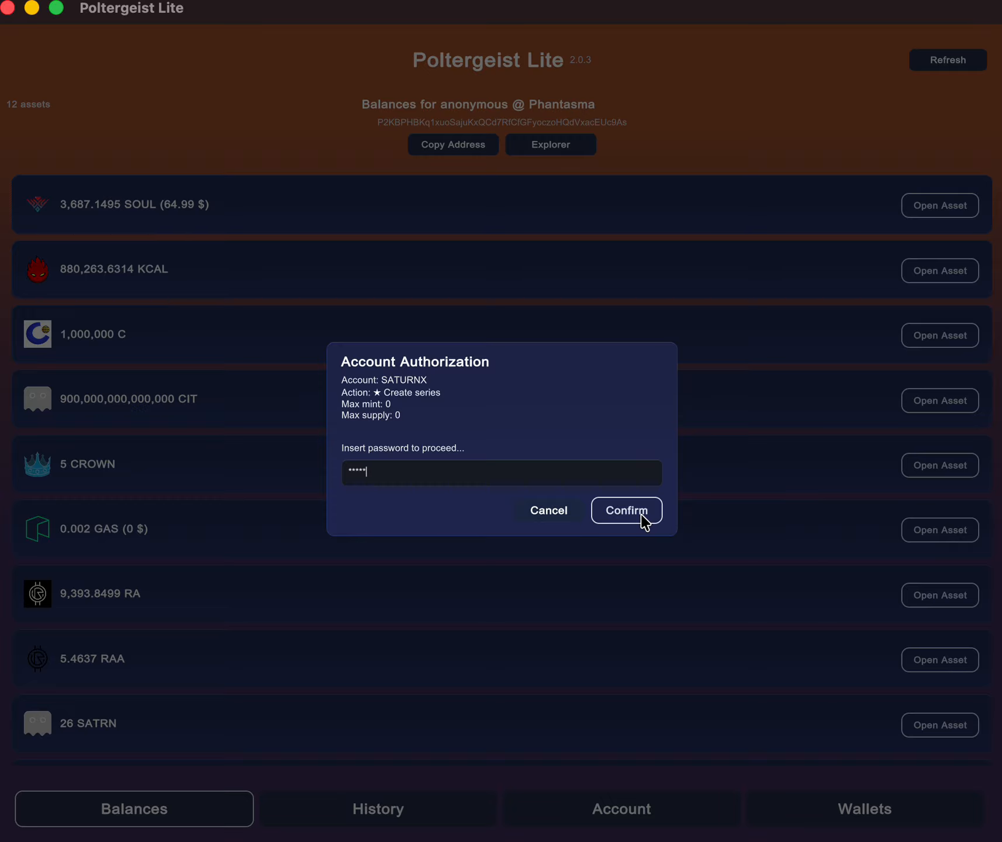
pyautogui.click(645, 521)
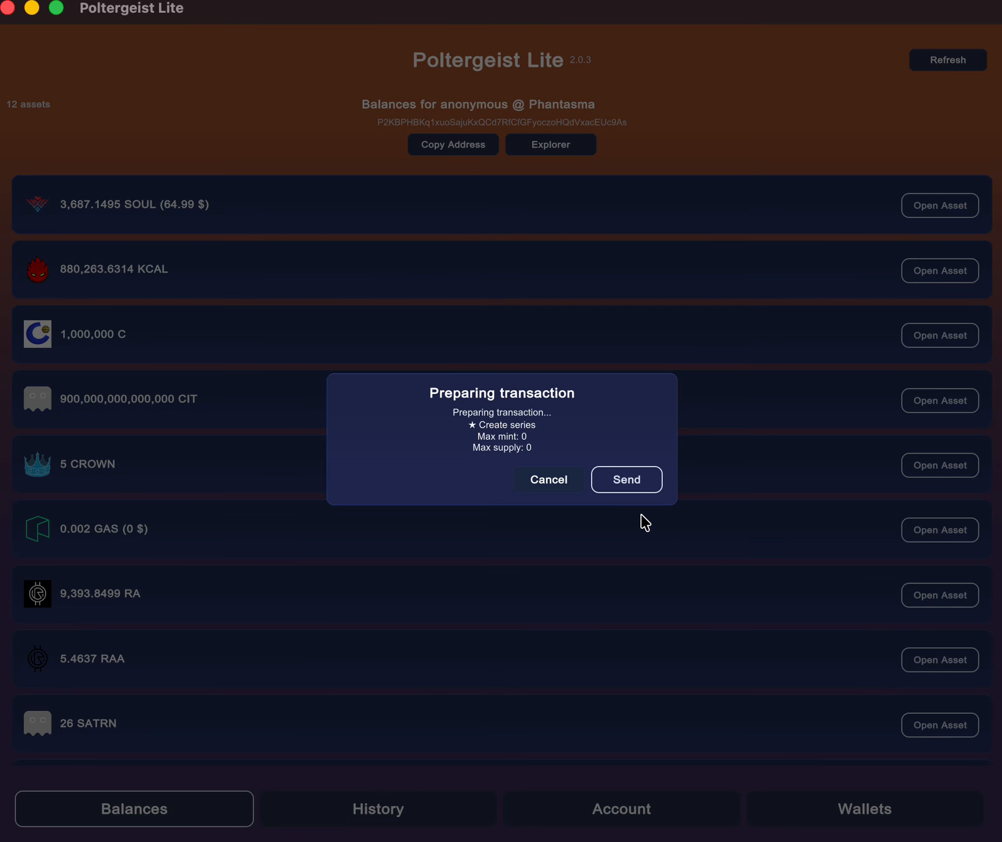
pyautogui.click(629, 477)
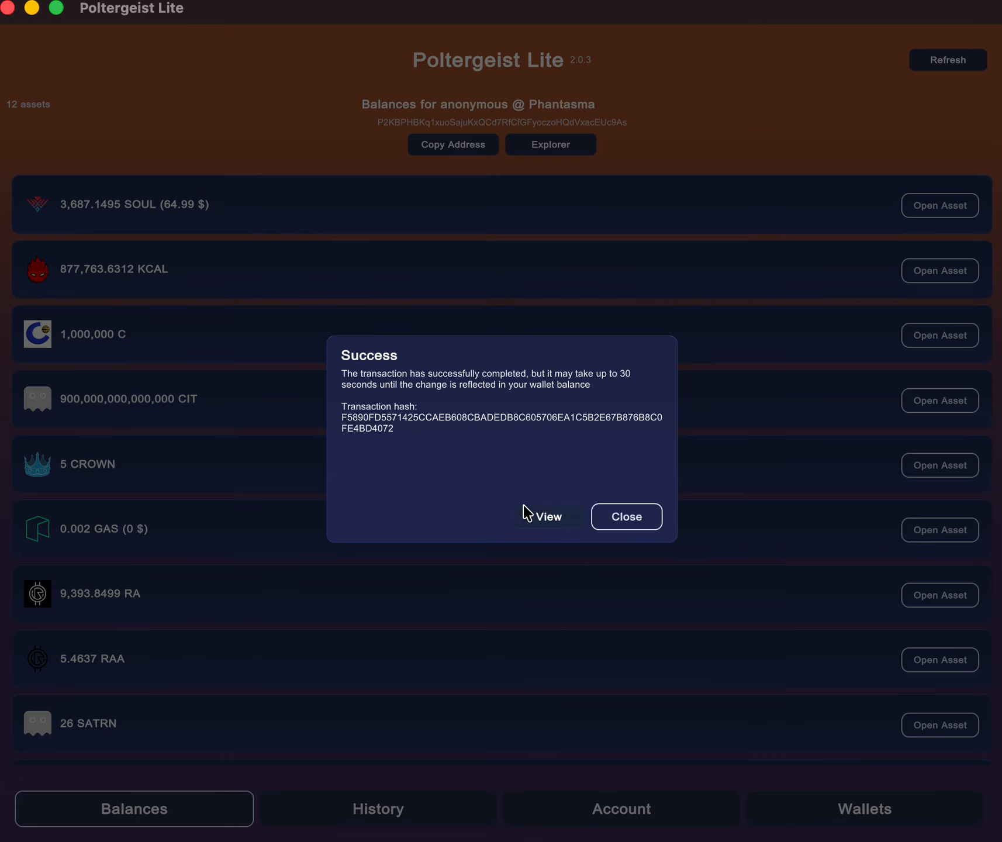
pyautogui.click(610, 520)
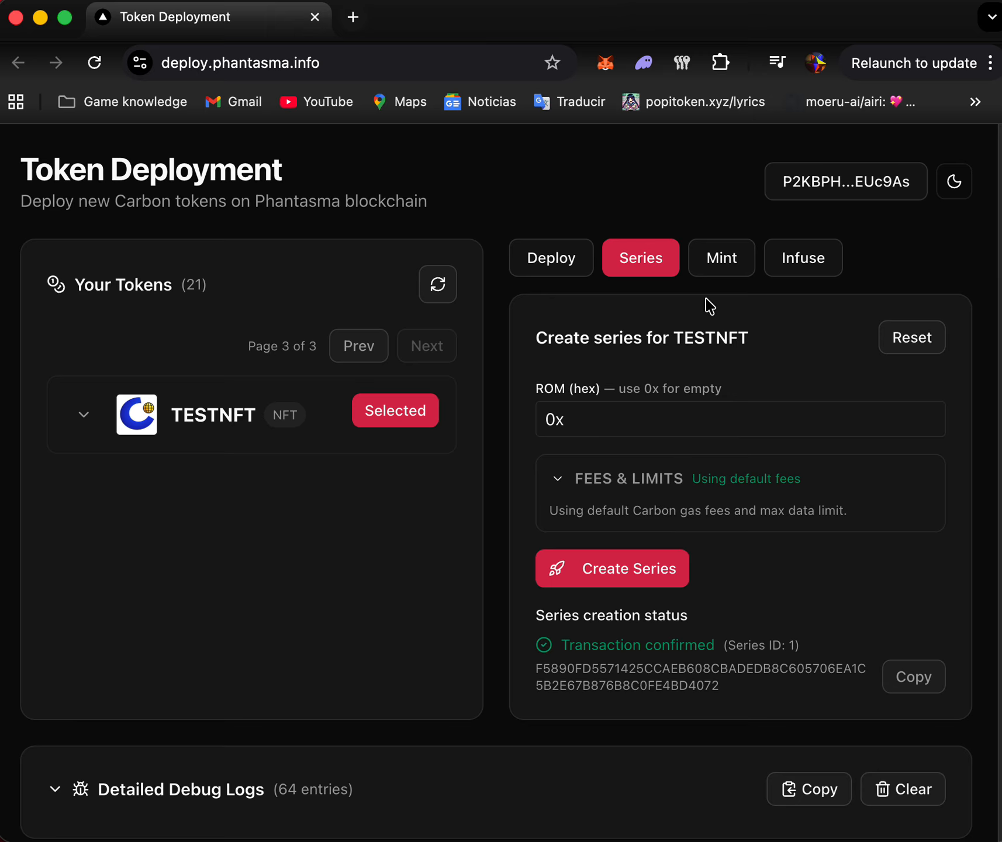
# - Check which series are available for minting TESTNFT items and return to the series creation form
pyautogui.click(715, 274)
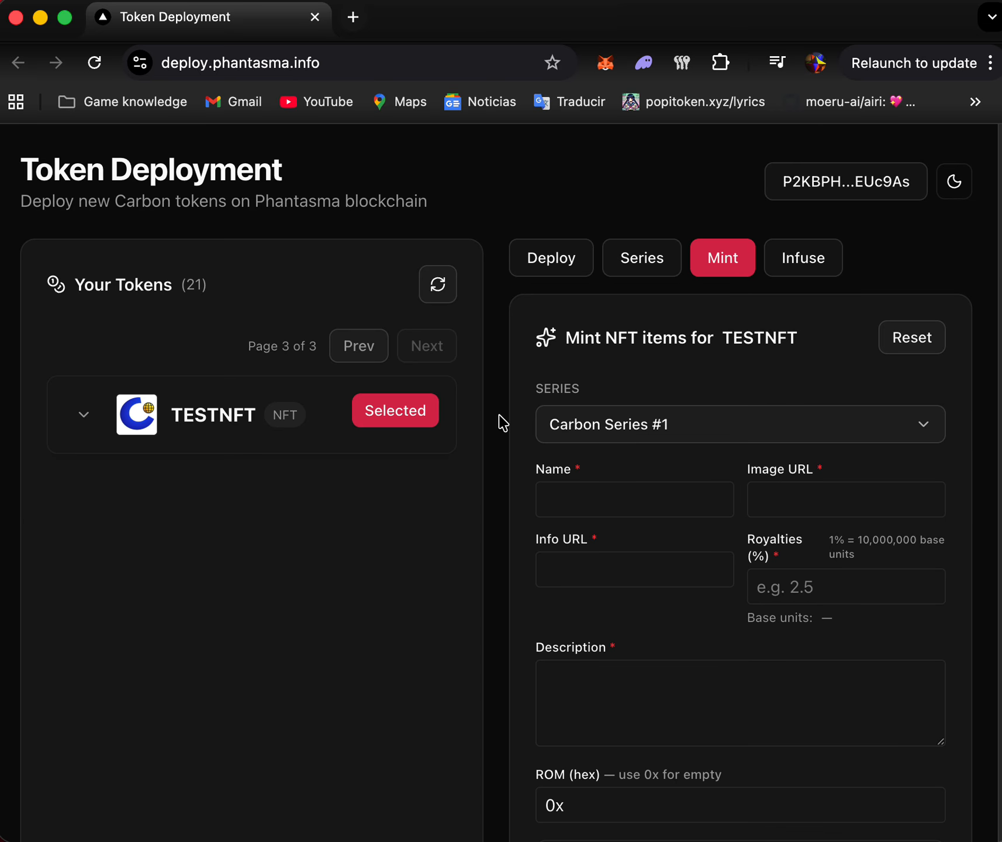
pyautogui.click(756, 421)
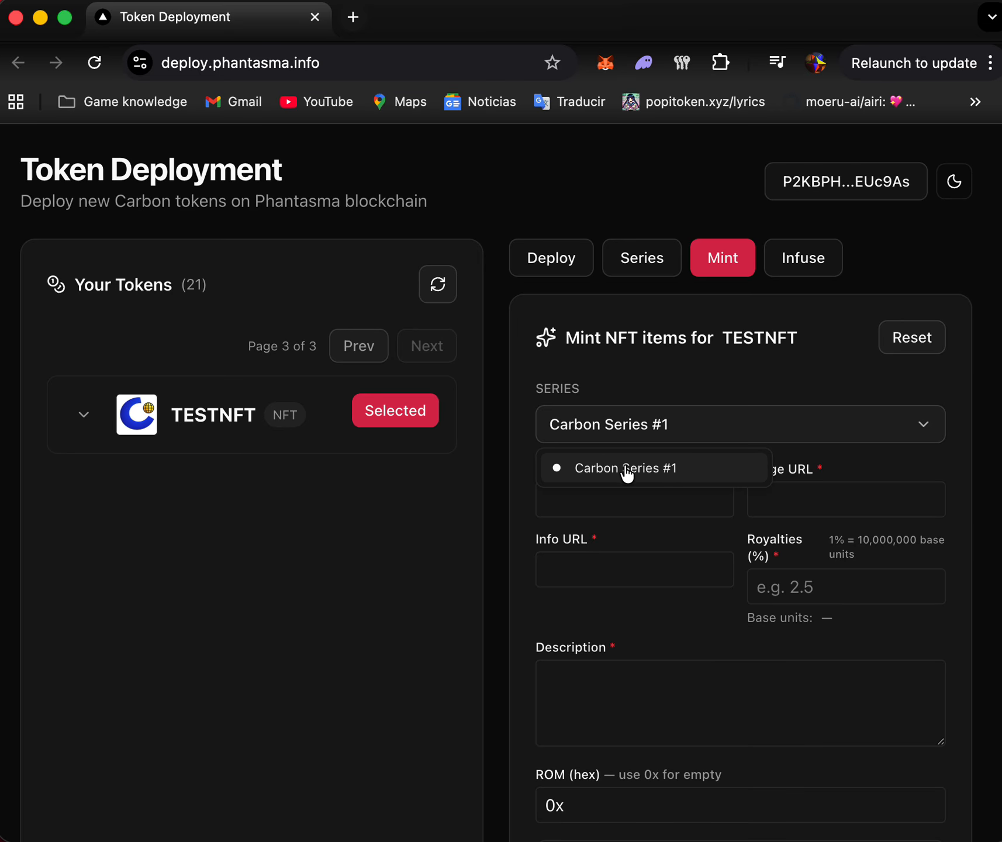
pyautogui.click(652, 284)
pyautogui.click(651, 263)
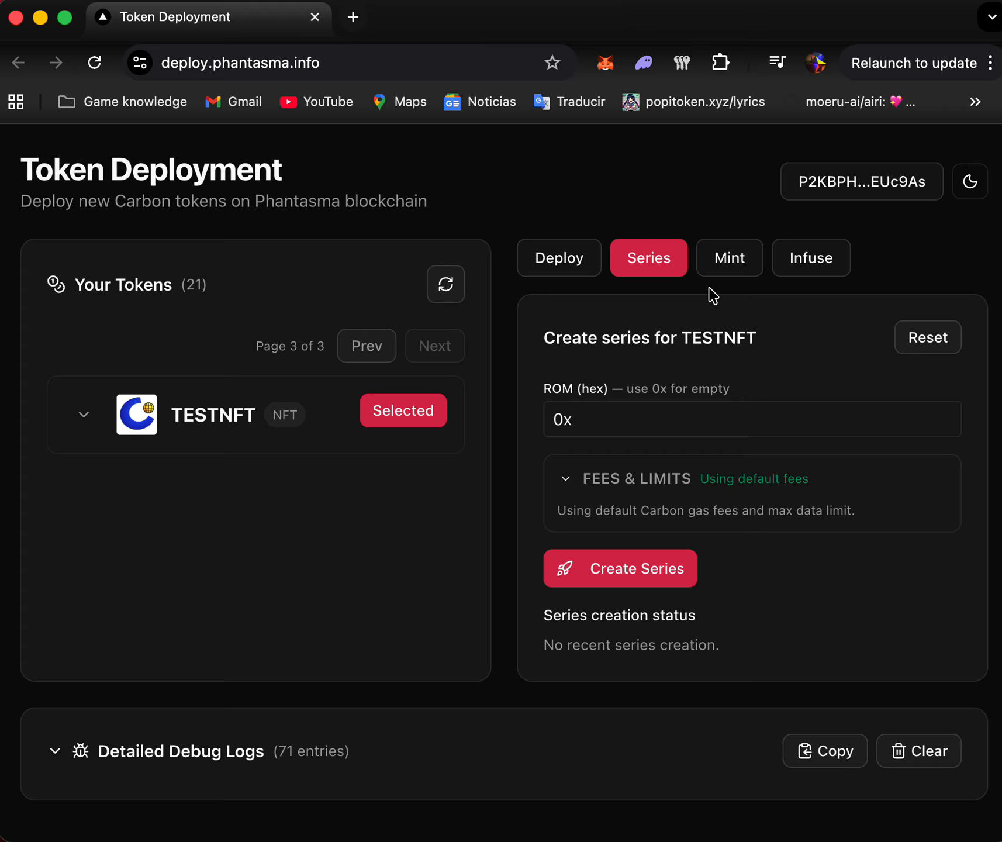
# - In the TESTNFT minting form, choose Carbon Series #1 and name the item SongSample
pyautogui.click(742, 273)
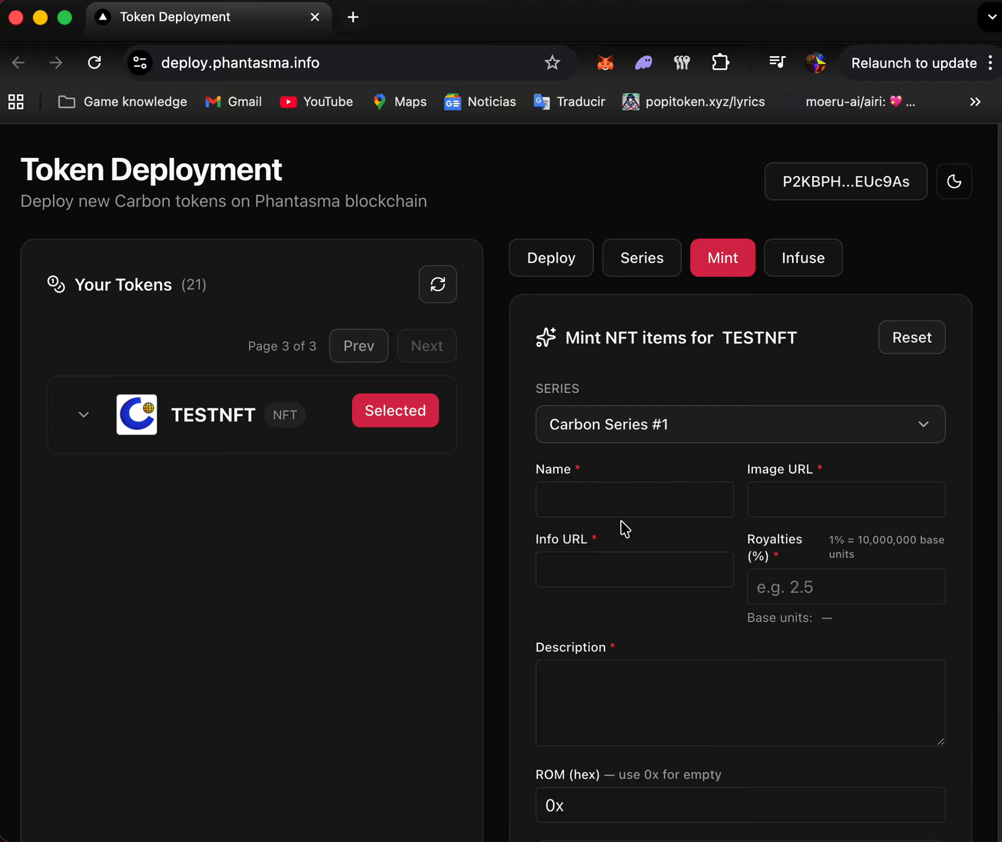
pyautogui.click(624, 502)
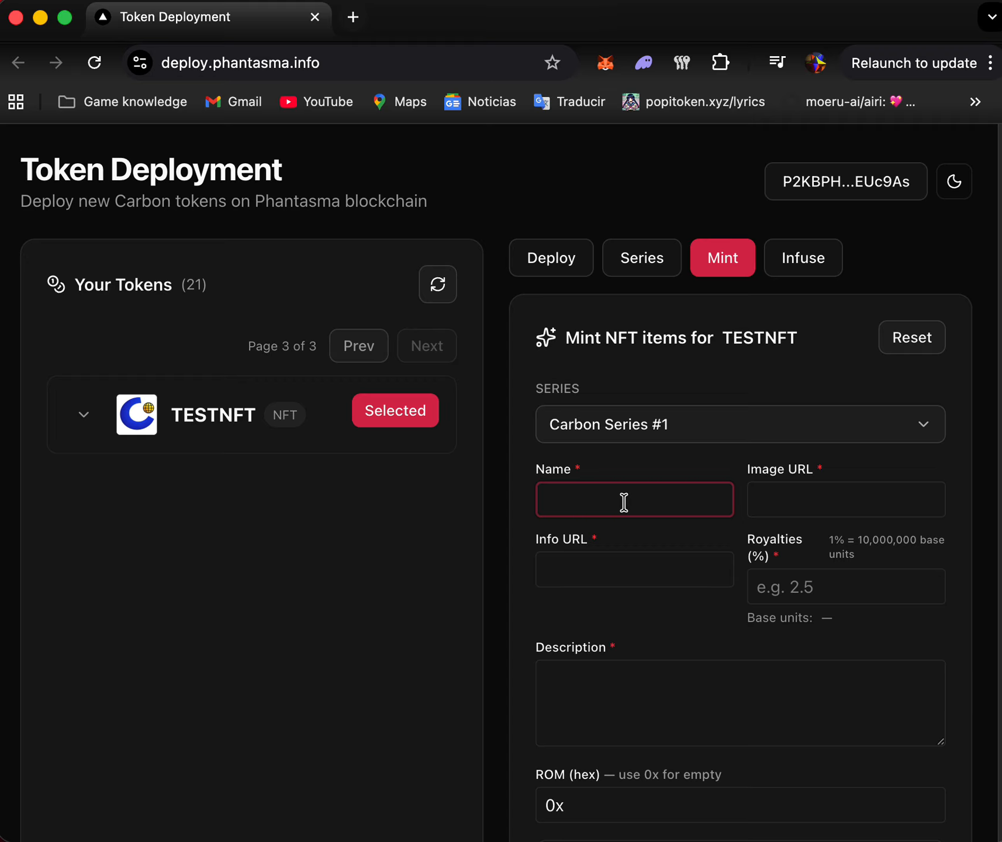
pyautogui.click(581, 428)
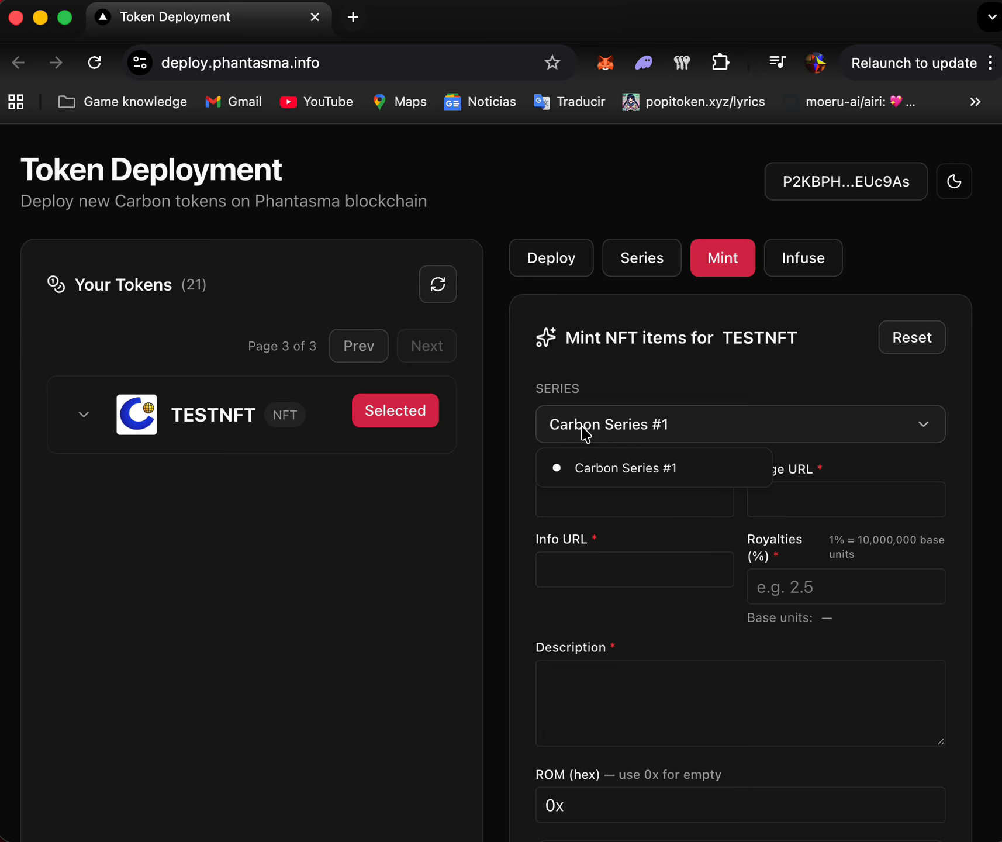
pyautogui.click(608, 467)
pyautogui.click(577, 502)
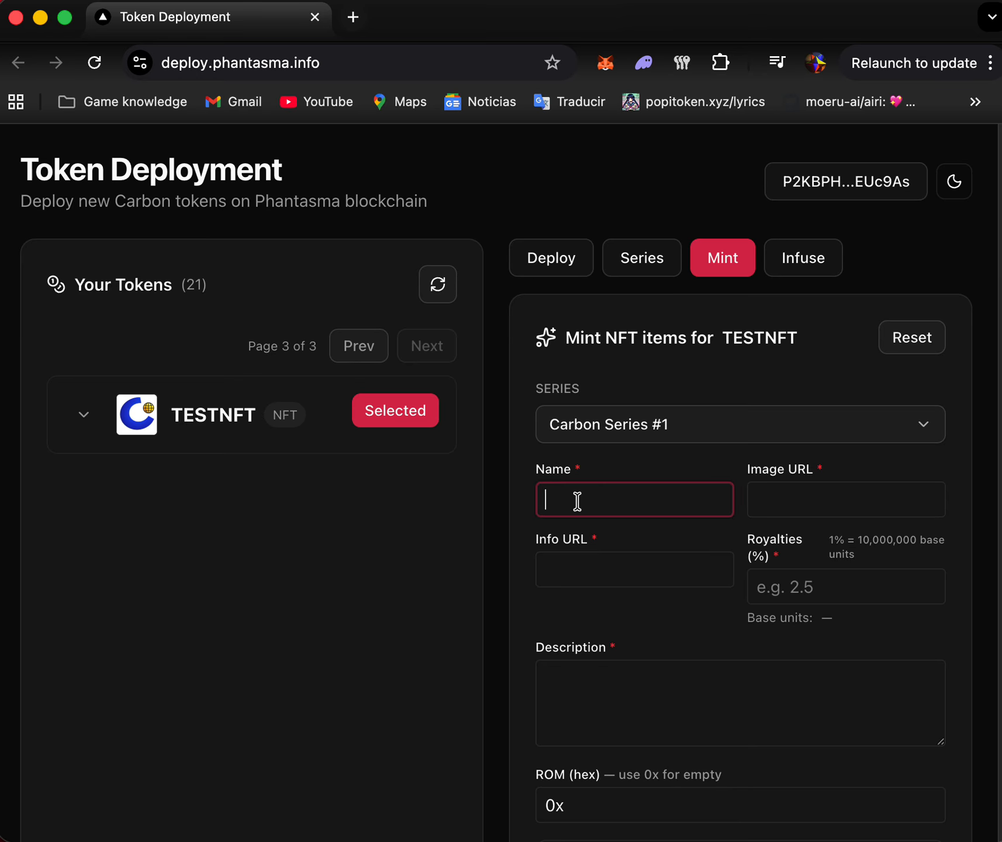
pyautogui.write('SongSample')
pyautogui.click(842, 492)
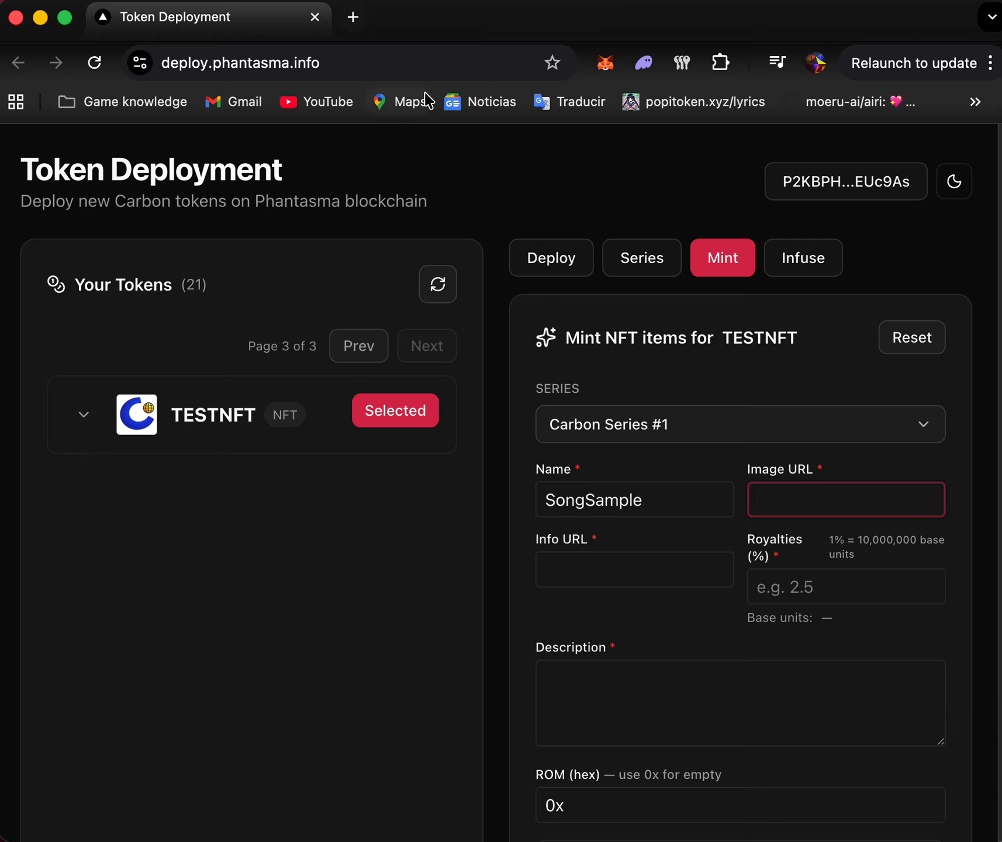
pyautogui.click(395, 69)
pyautogui.press('super+c')
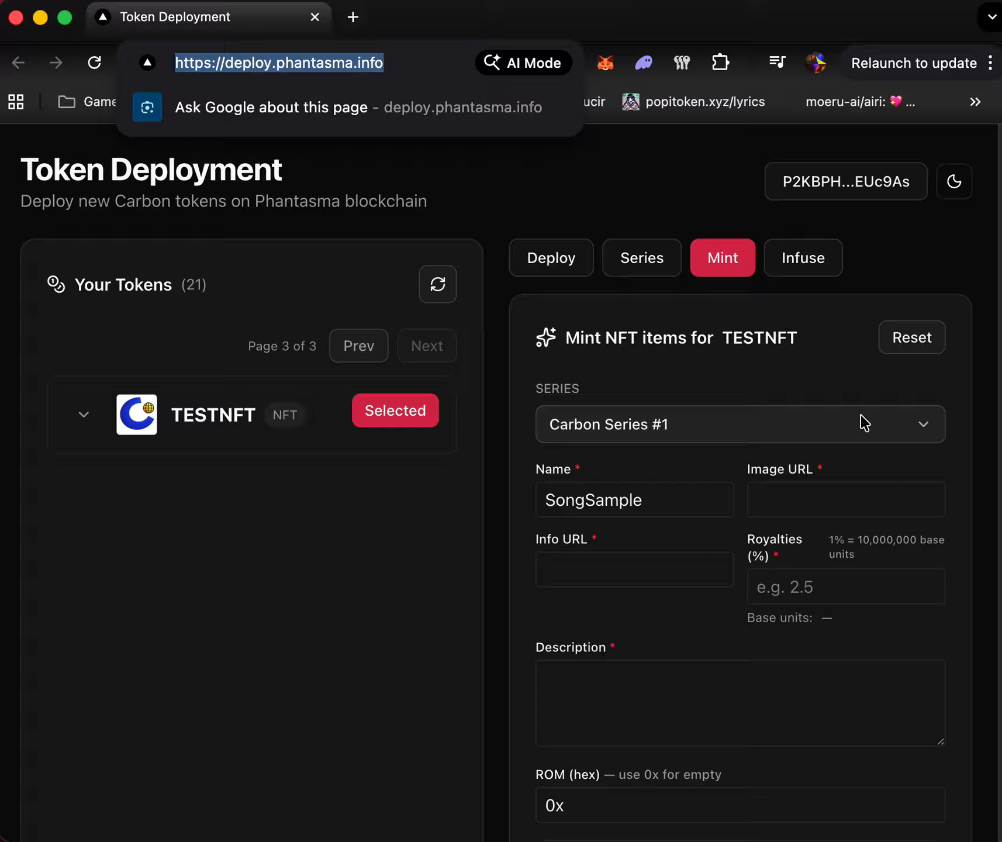
pyautogui.click(763, 509)
pyautogui.press('super+v')
pyautogui.scroll(-3, 731, 561)
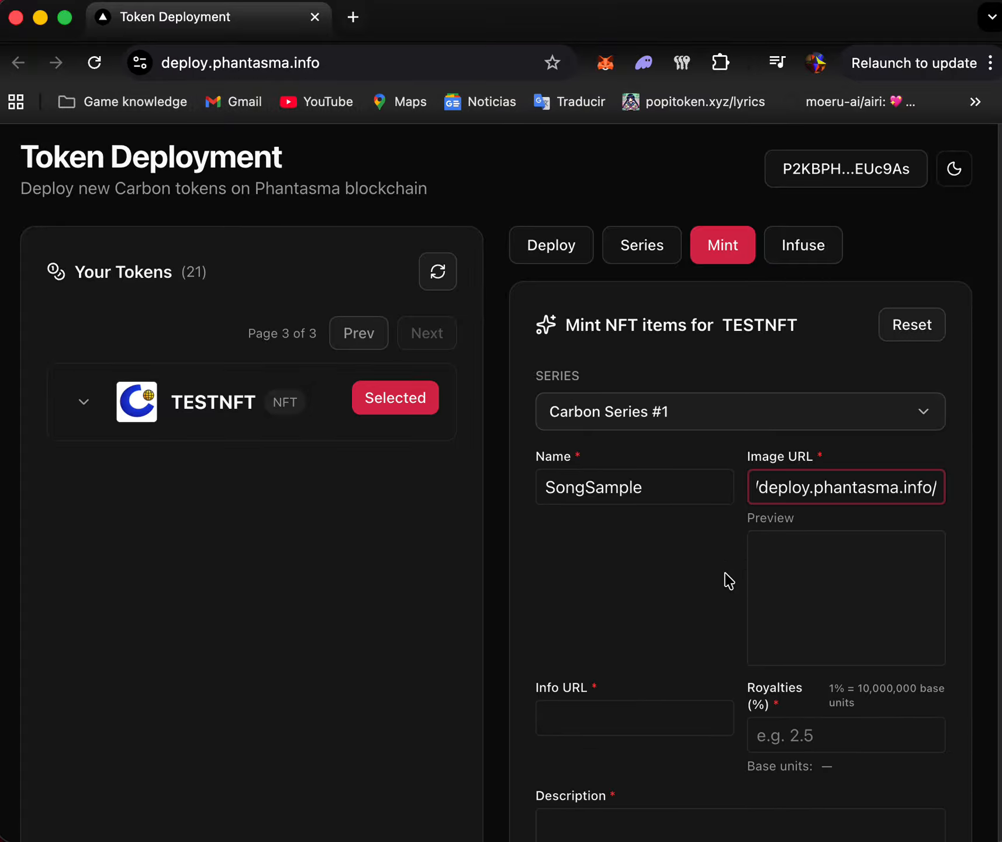
pyautogui.scroll(2, 723, 571)
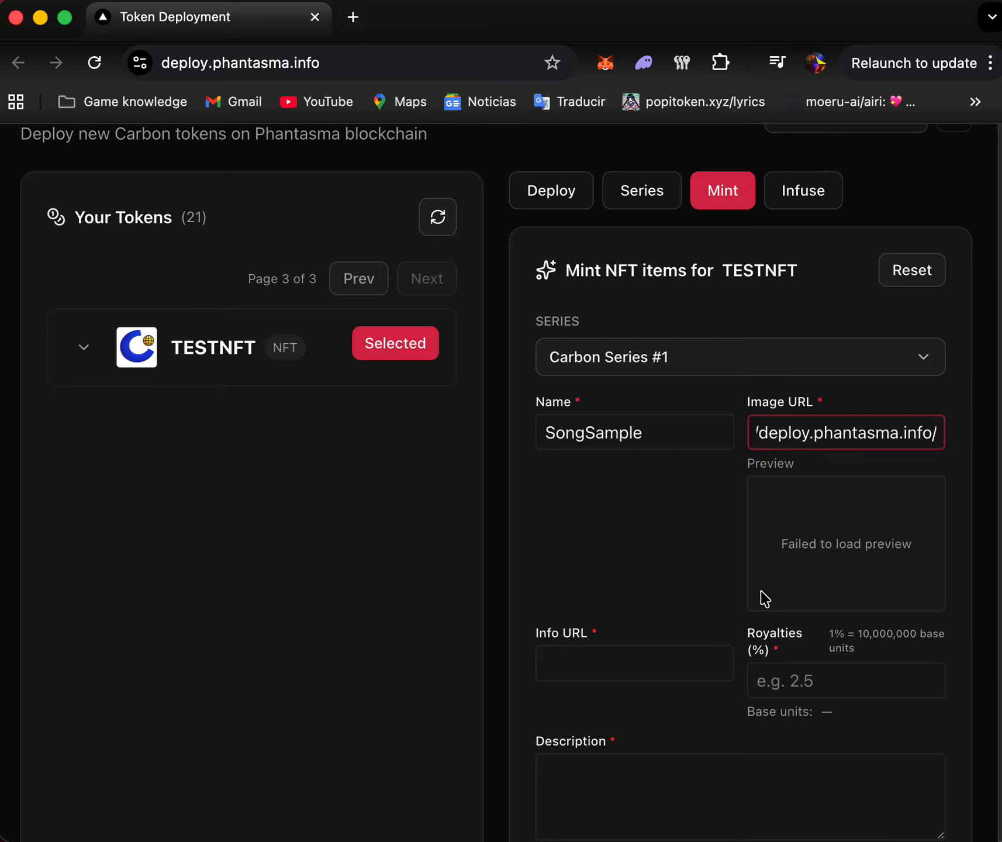
pyautogui.click(600, 672)
pyautogui.press('super+v')
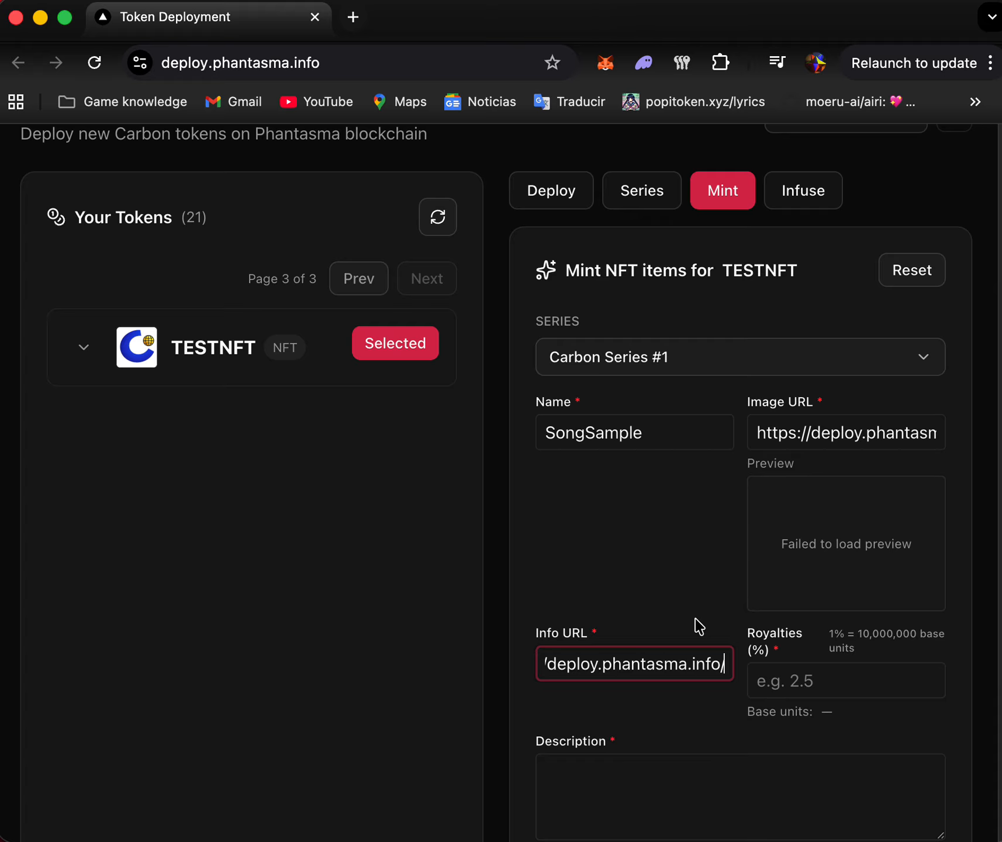
# - Set the NFT's royalties to 40% and enter the description "Dont touch my NFT"
pyautogui.scroll(-1, 719, 627)
pyautogui.click(757, 645)
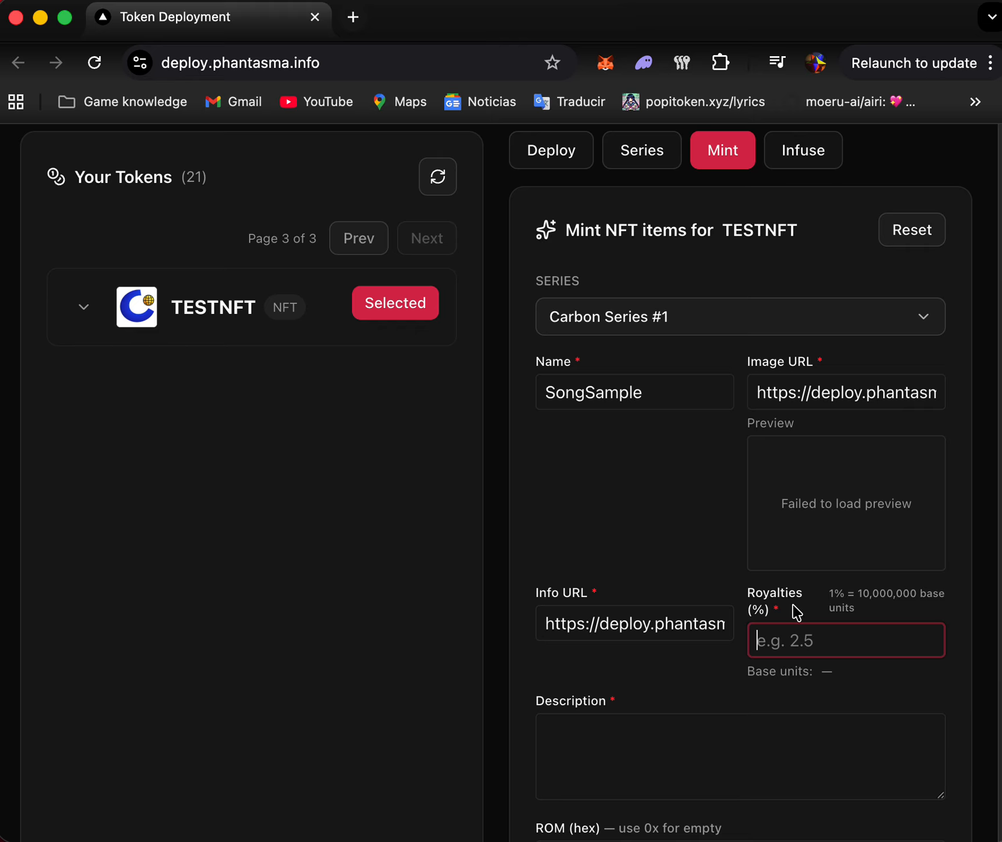
pyautogui.write('40')
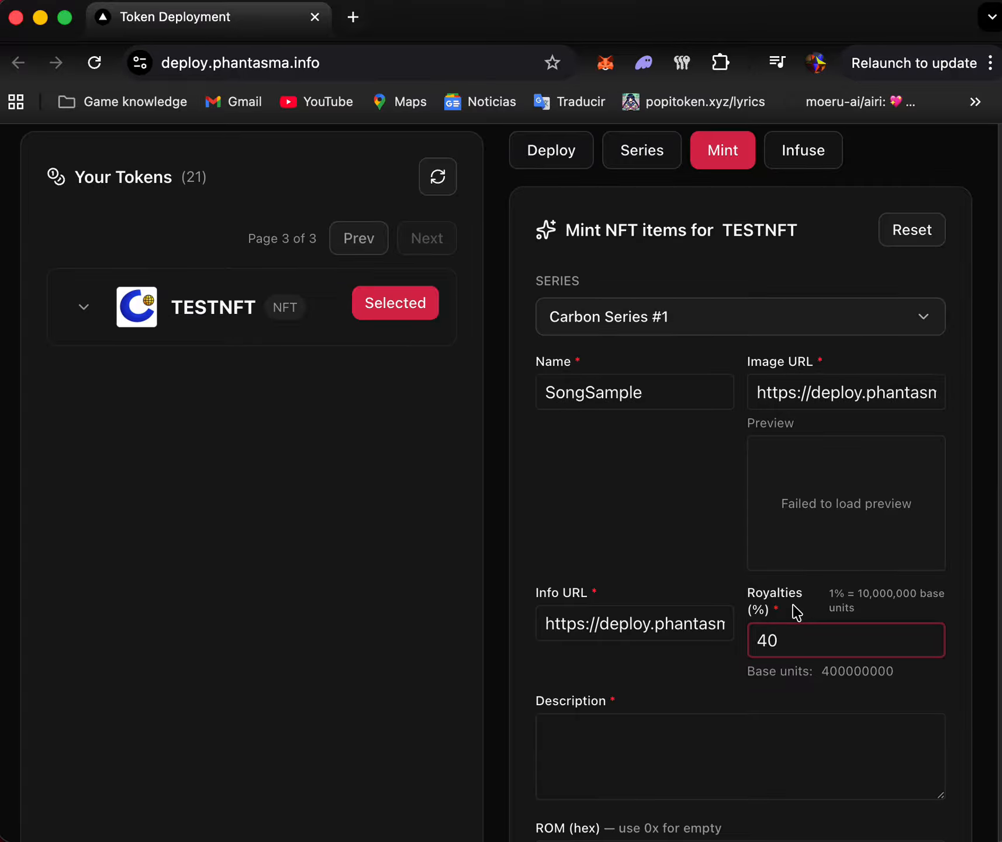
pyautogui.scroll(-3, 716, 608)
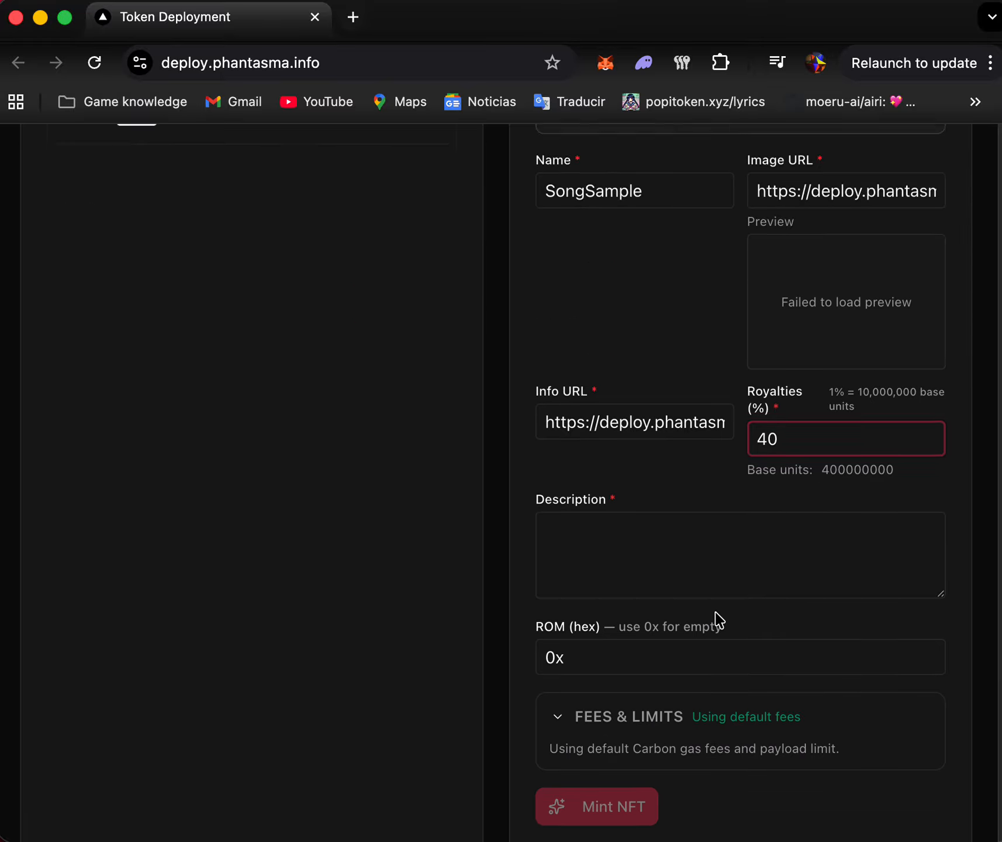
pyautogui.scroll(1, 718, 618)
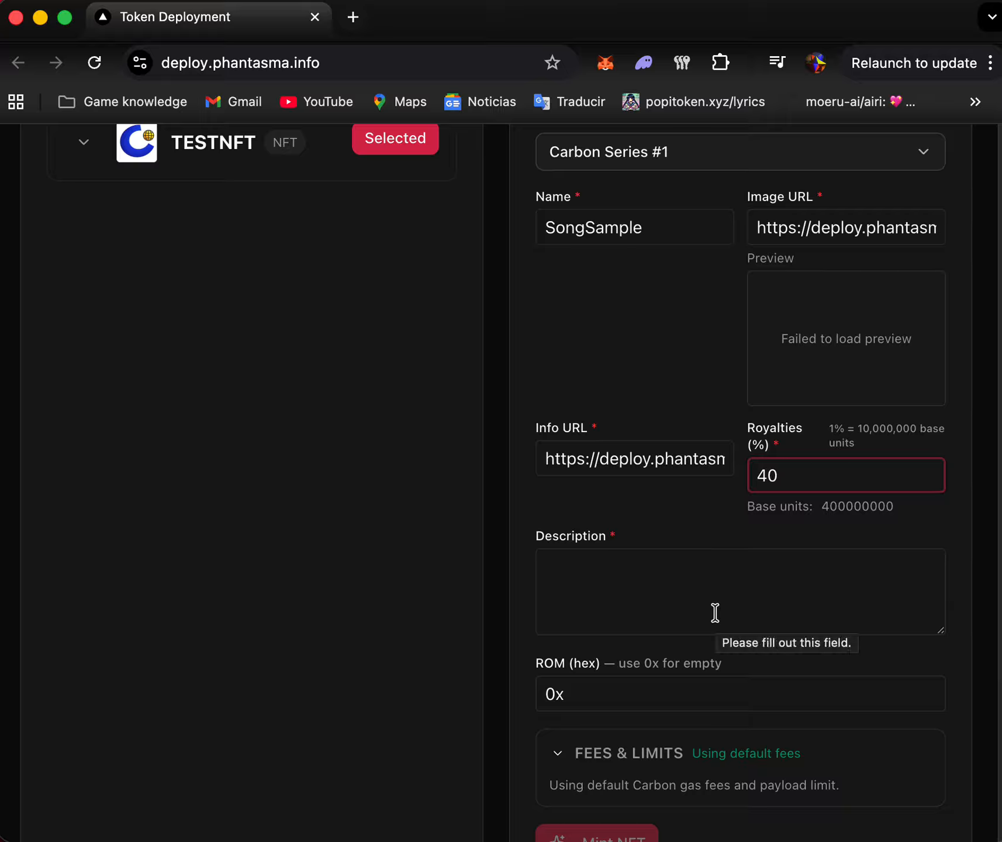
pyautogui.click(707, 593)
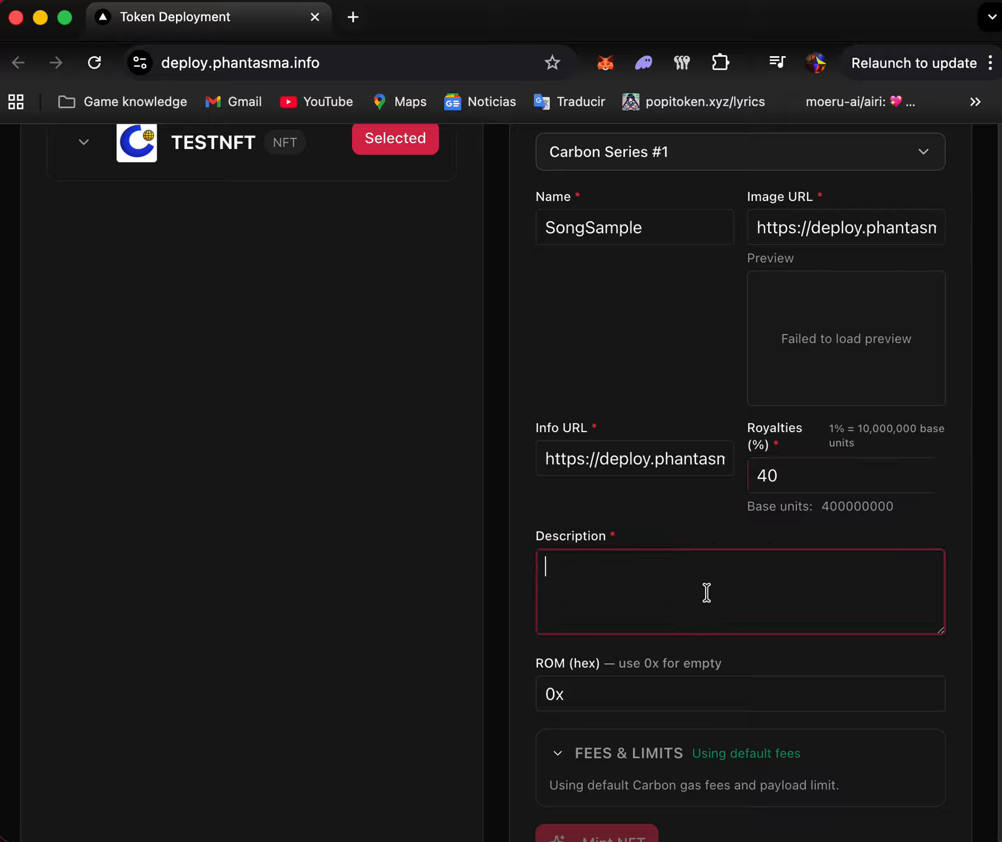
pyautogui.write('Dont to')
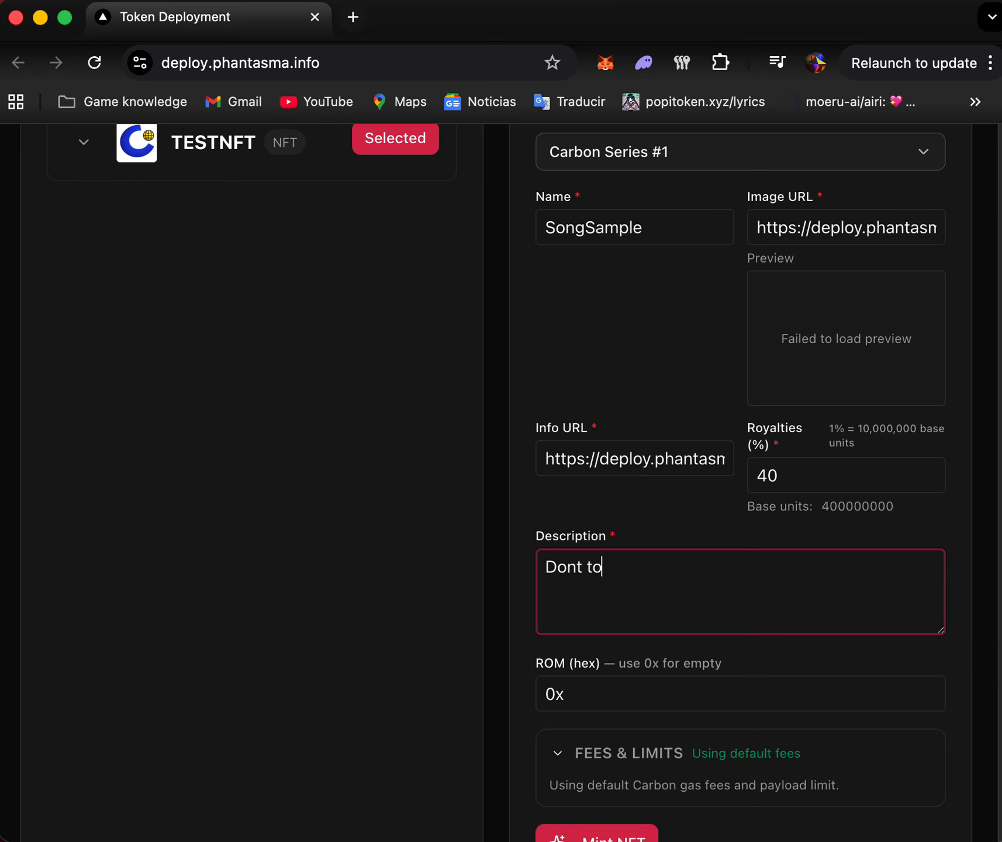
pyautogui.write('uch my NFT')
# - Review the completed SongSample details and submit the NFT for minting in Carbon Series #1 with the default fees
pyautogui.scroll(-10, 644, 537)
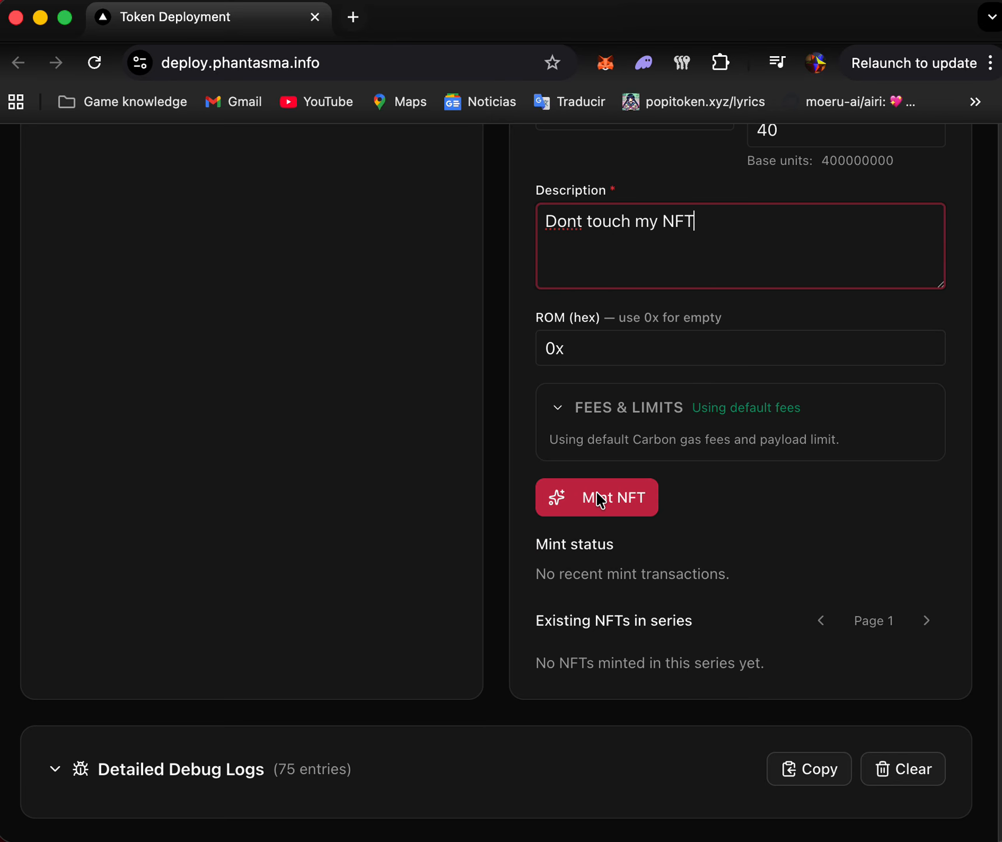
pyautogui.scroll(5, 596, 494)
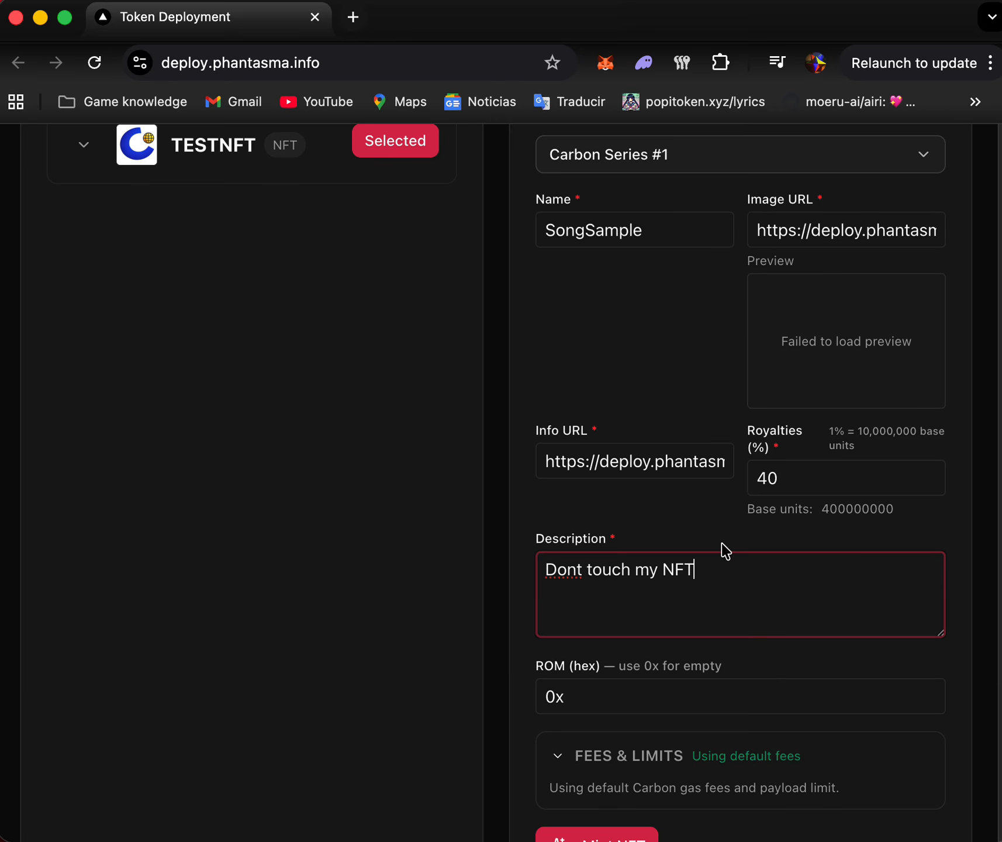
pyautogui.scroll(-3, 873, 613)
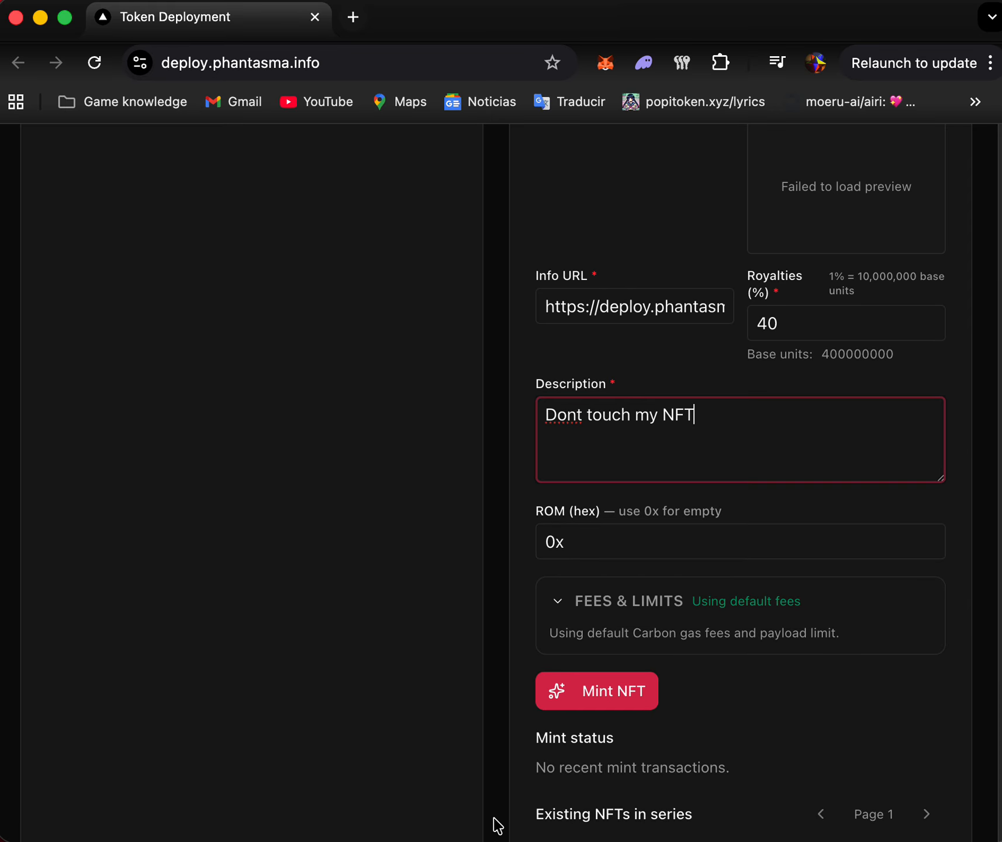
pyautogui.scroll(-1, 499, 791)
pyautogui.scroll(-1, 690, 722)
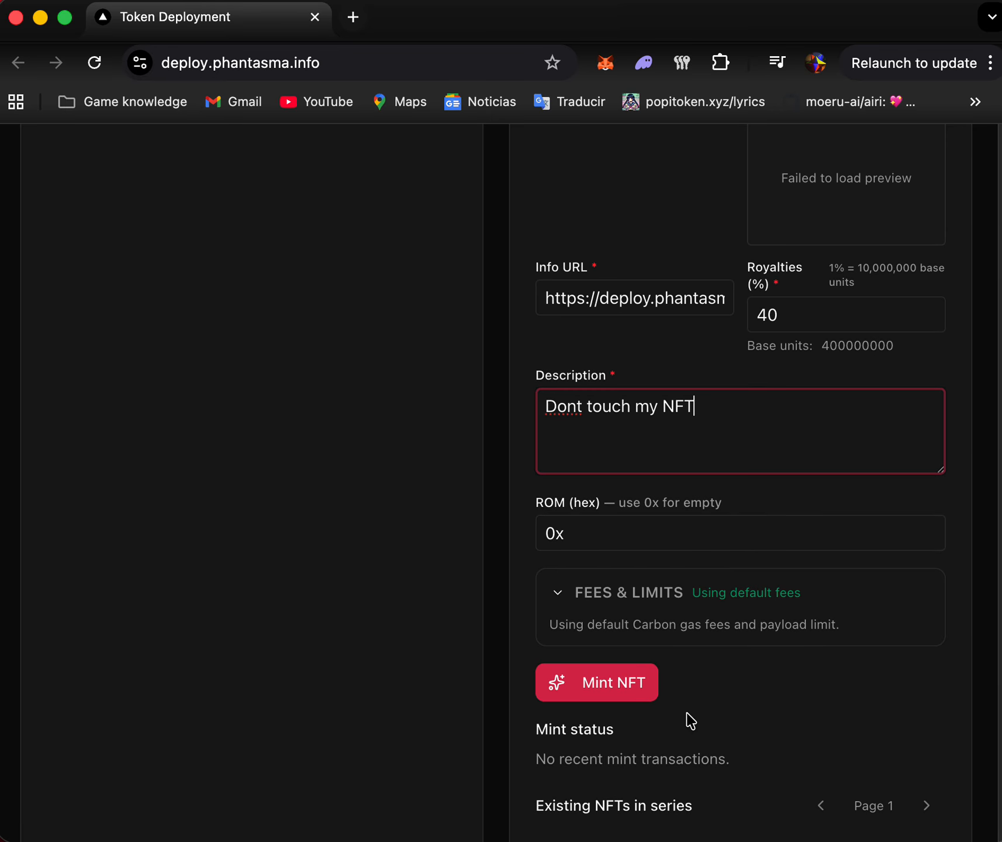
pyautogui.scroll(1, 690, 722)
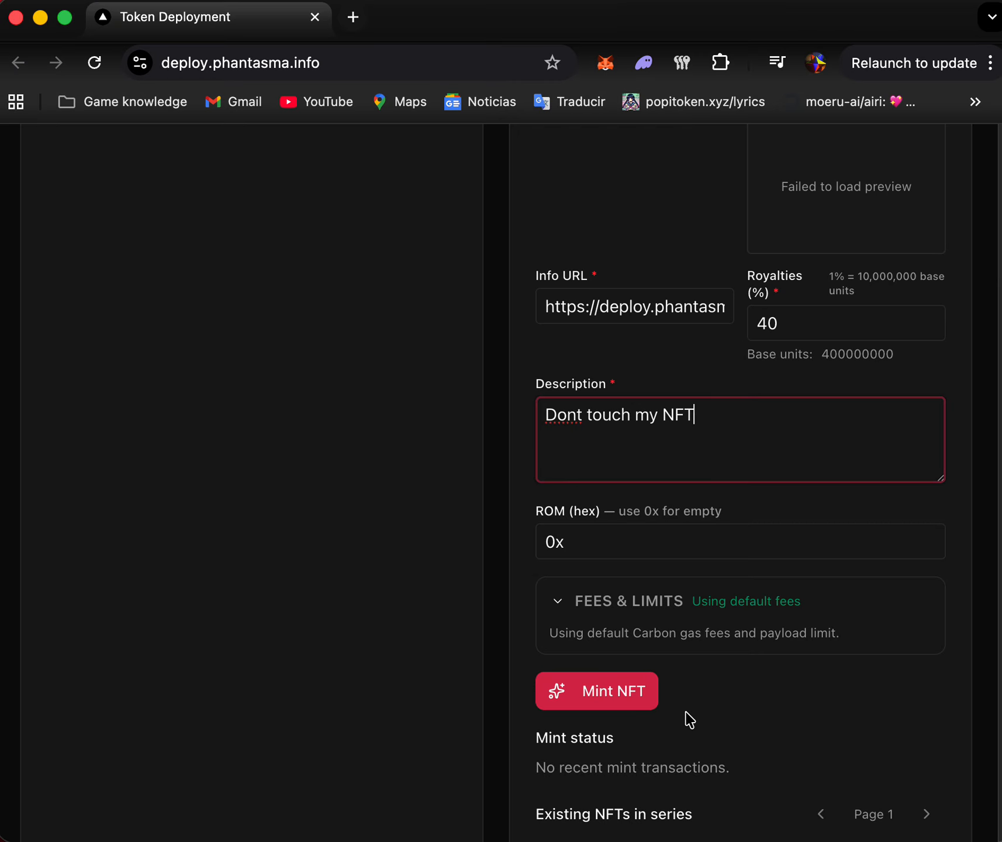
pyautogui.click(580, 688)
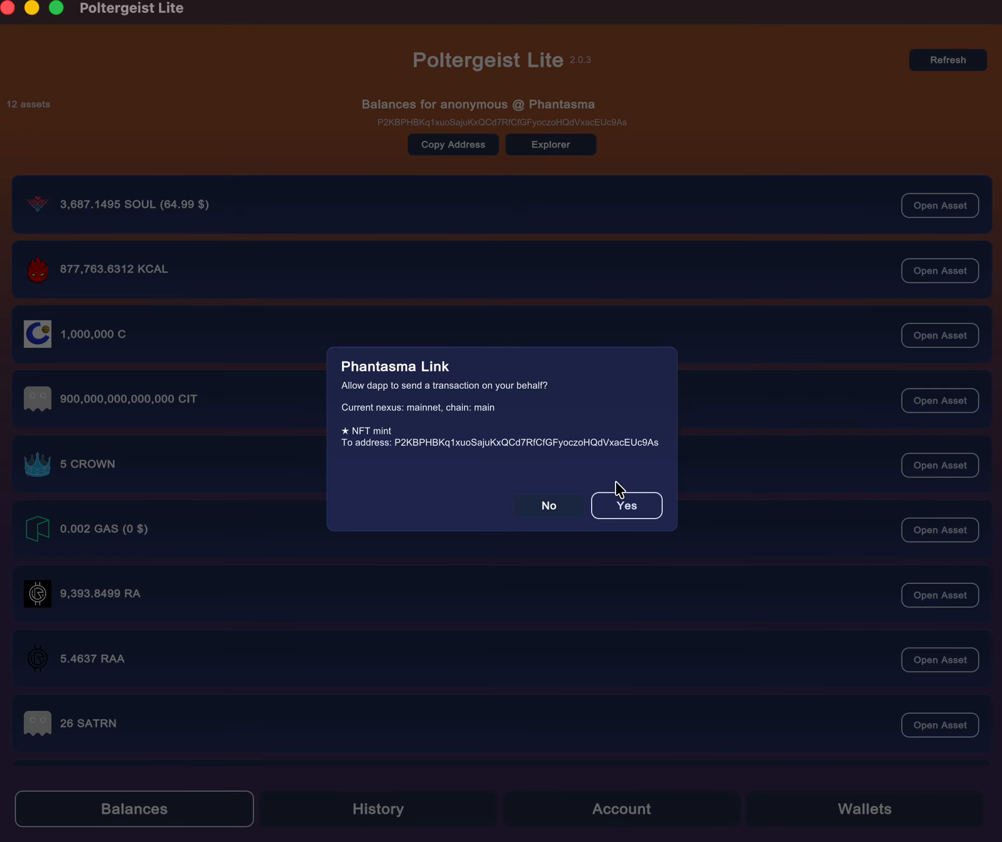
# - In the Poltergeist Lite wallet, authorize the NFT mint request with the account password and send the transaction
pyautogui.click(242, 445)
pyautogui.write('************')
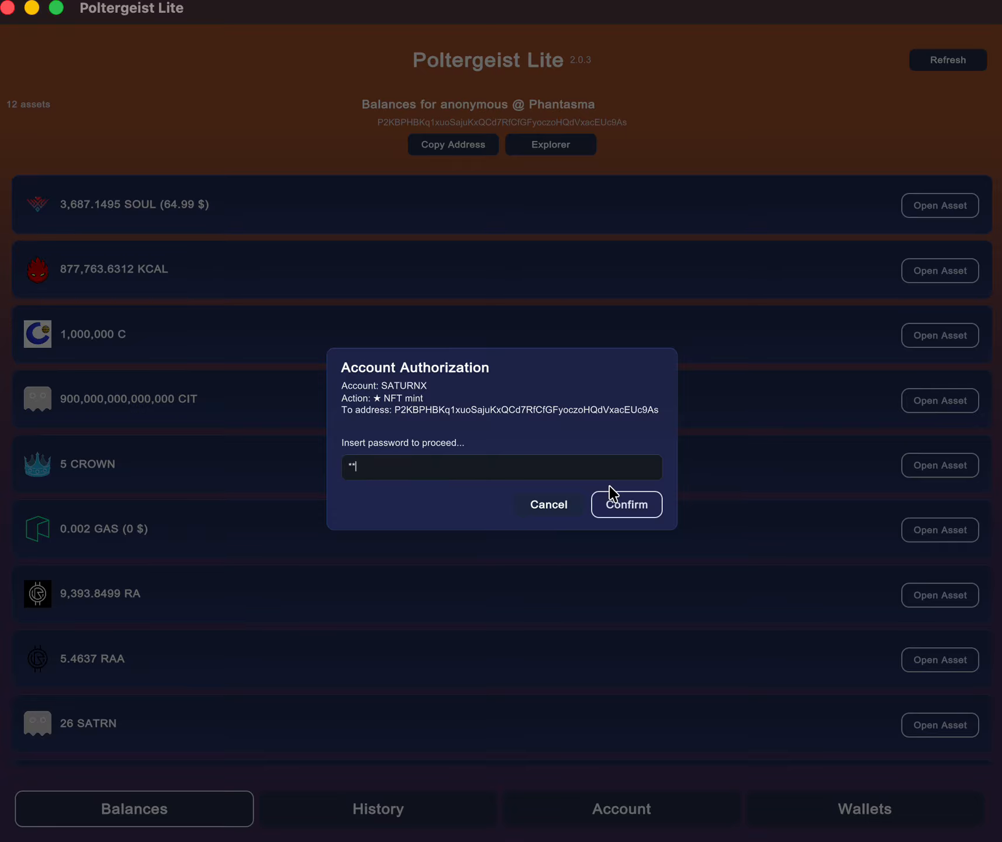
pyautogui.press('Return')
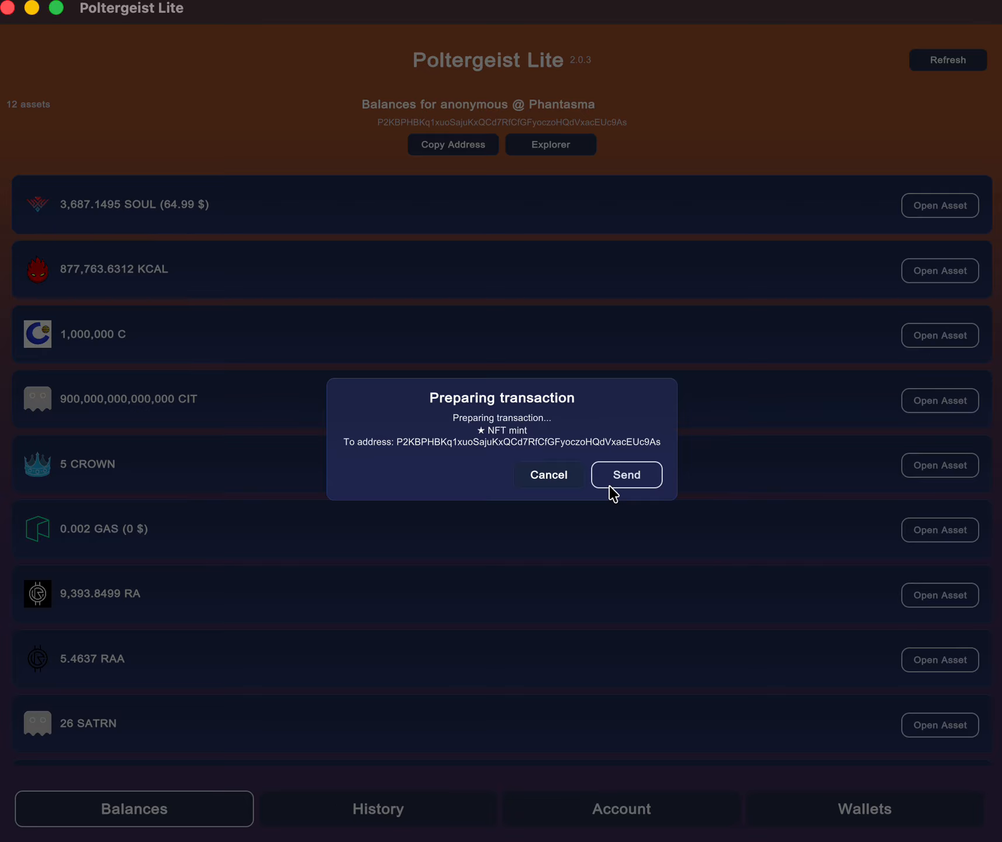
pyautogui.click(610, 486)
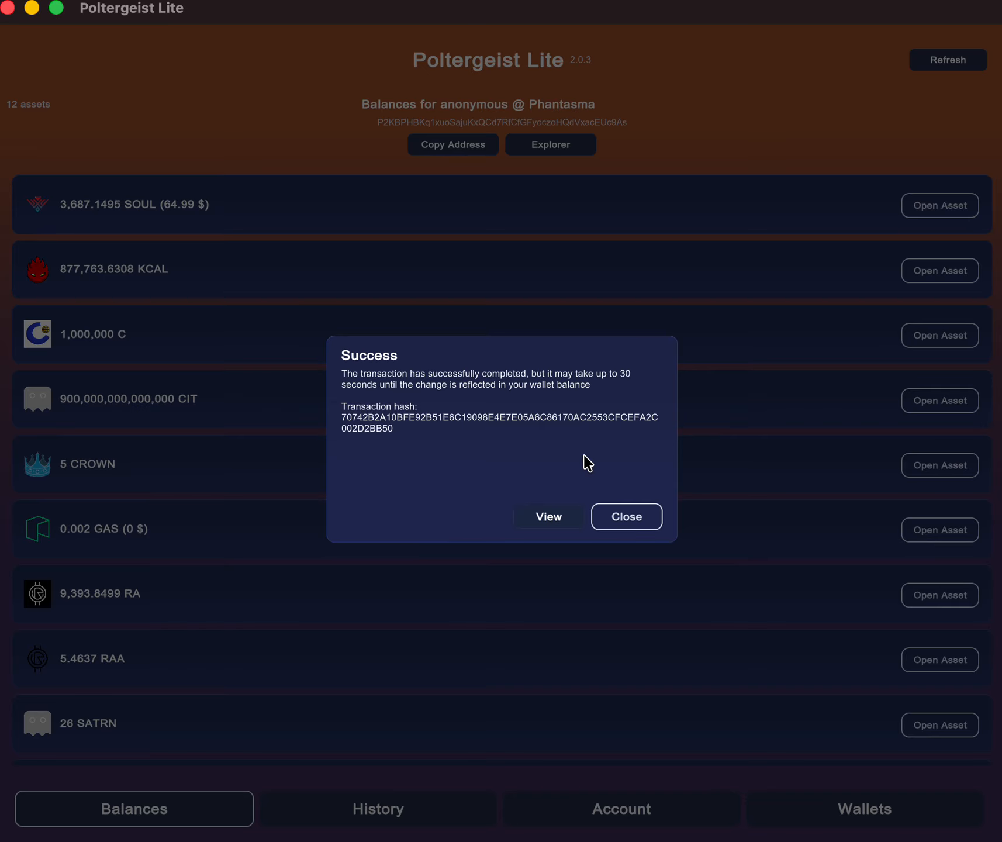
pyautogui.click(626, 516)
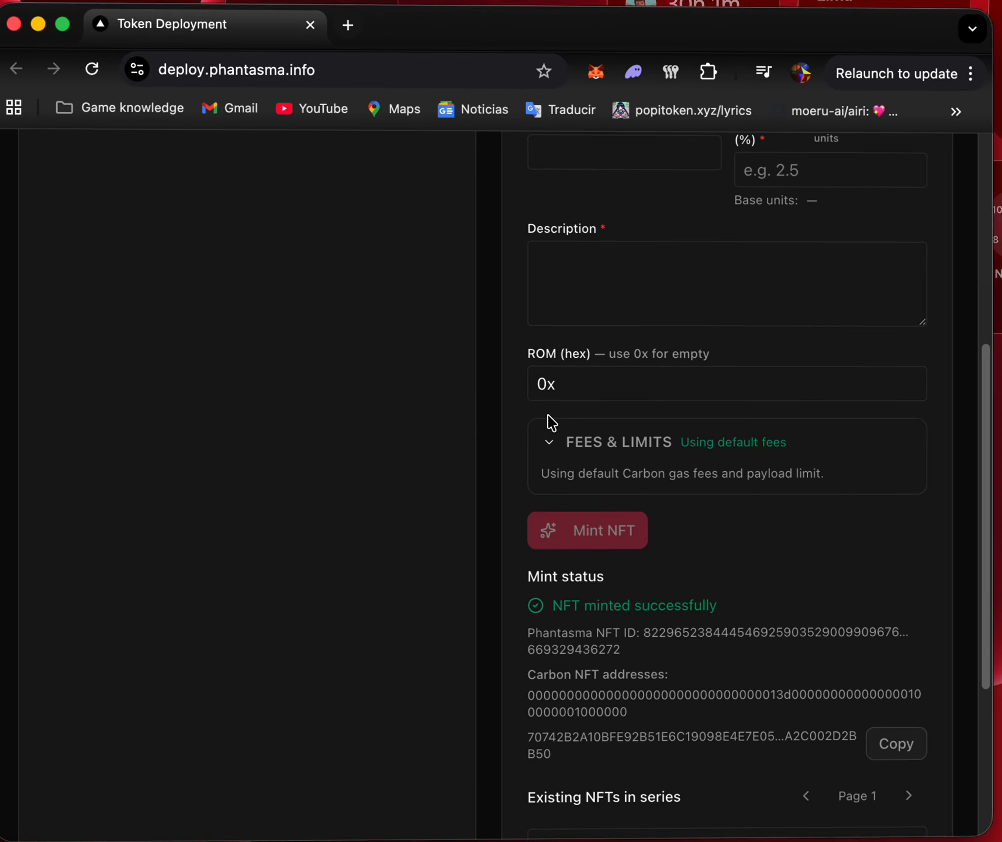
# - Back on the Token Deployment page, check the series' existing NFTs and examine the target and source NFT choices for infusing TESTNFT
pyautogui.scroll(-5, 583, 423)
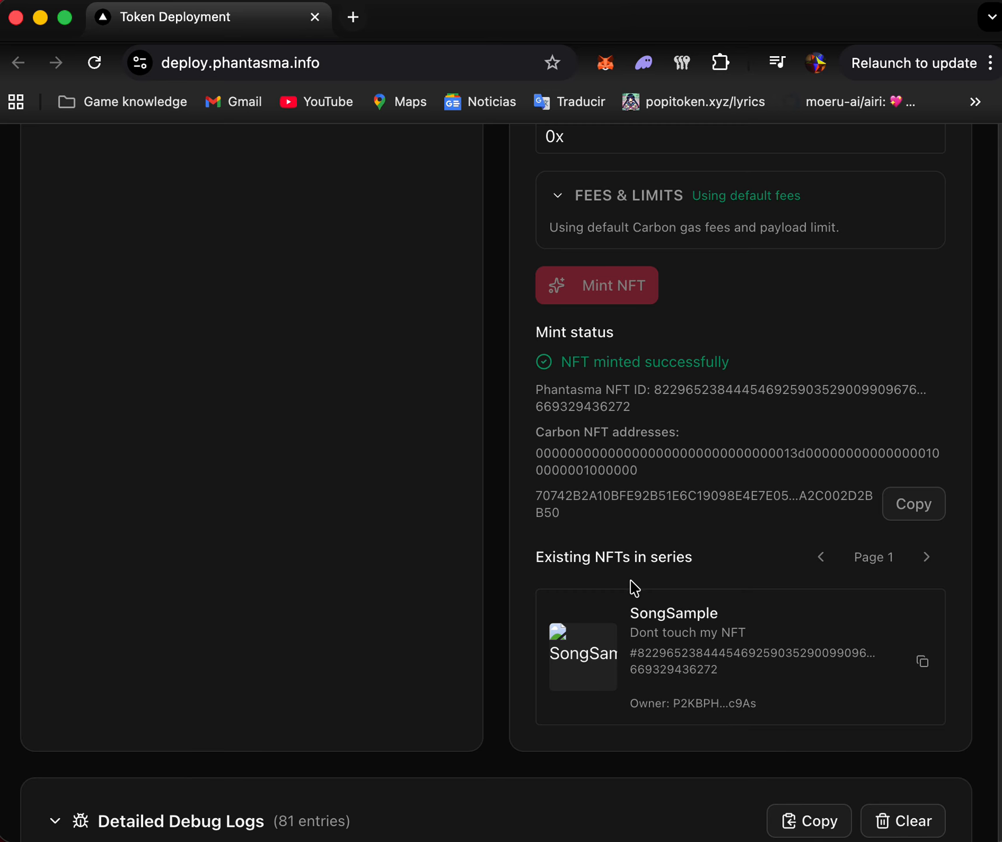
pyautogui.scroll(10, 632, 585)
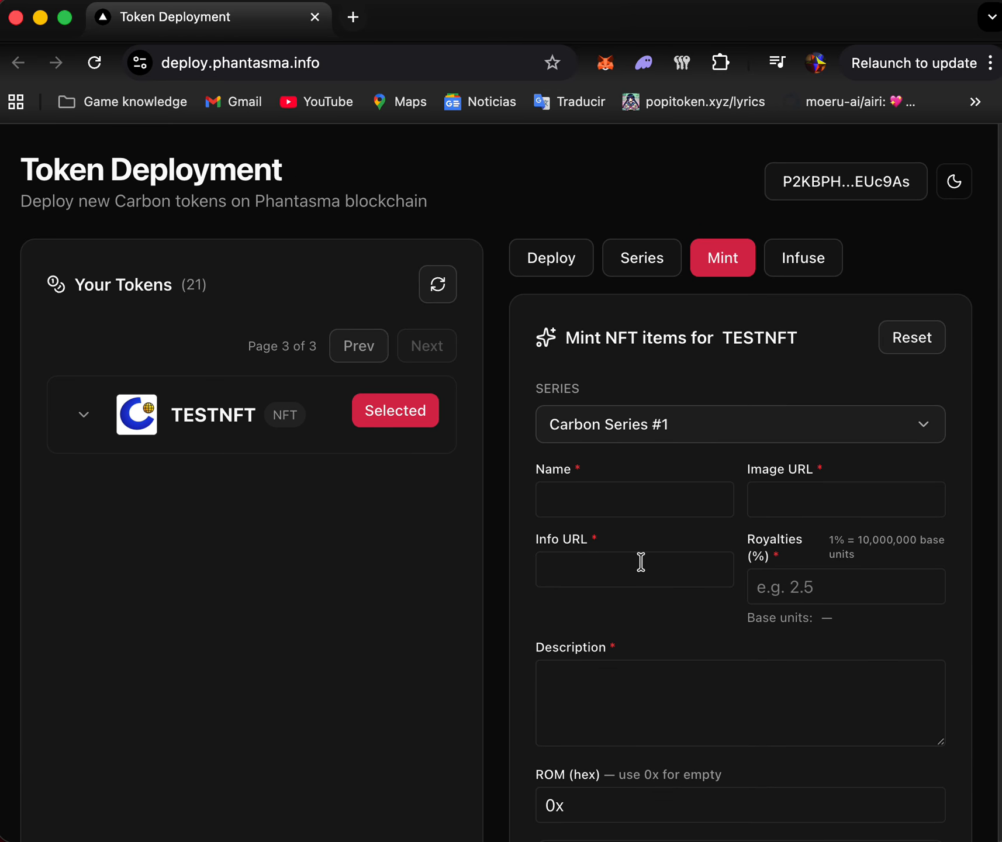
pyautogui.click(803, 256)
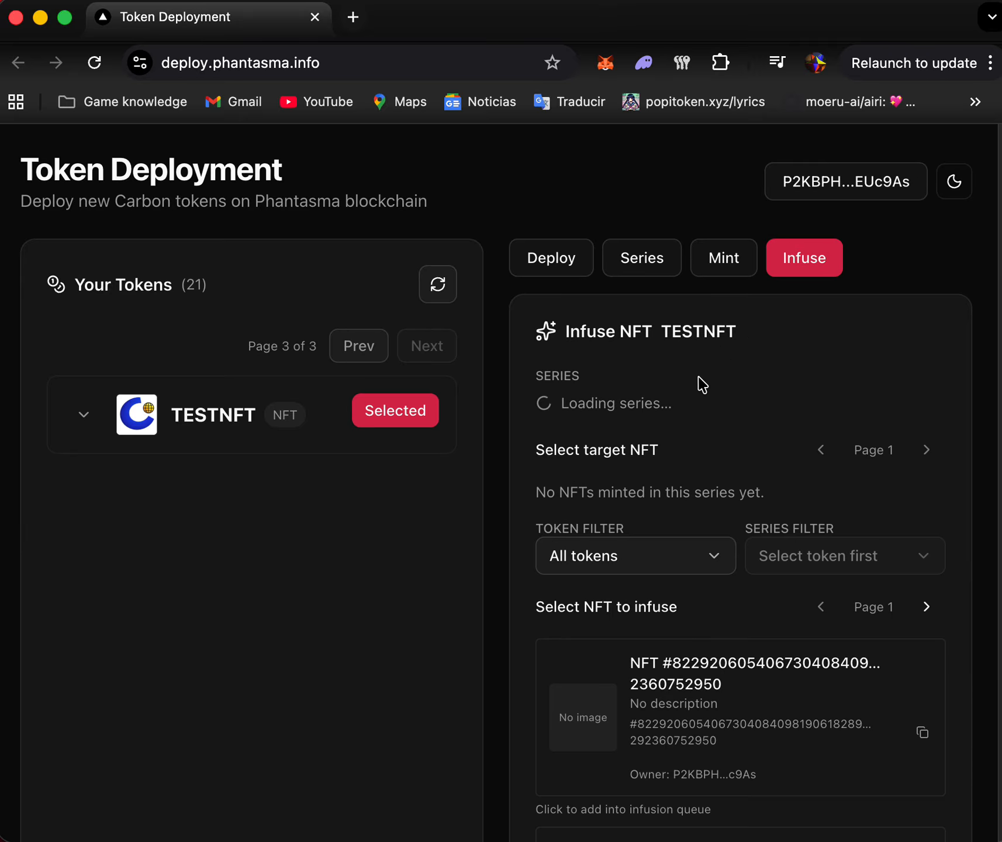
pyautogui.scroll(-3, 711, 456)
pyautogui.scroll(-12, 711, 456)
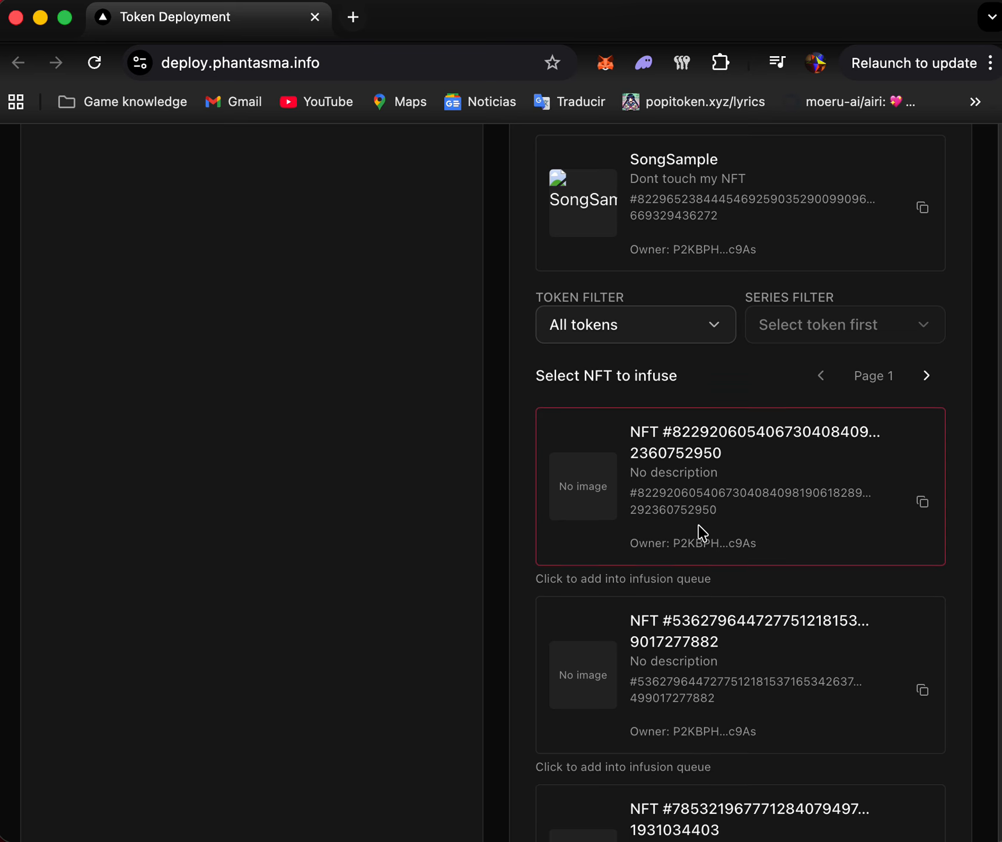
pyautogui.scroll(5, 687, 529)
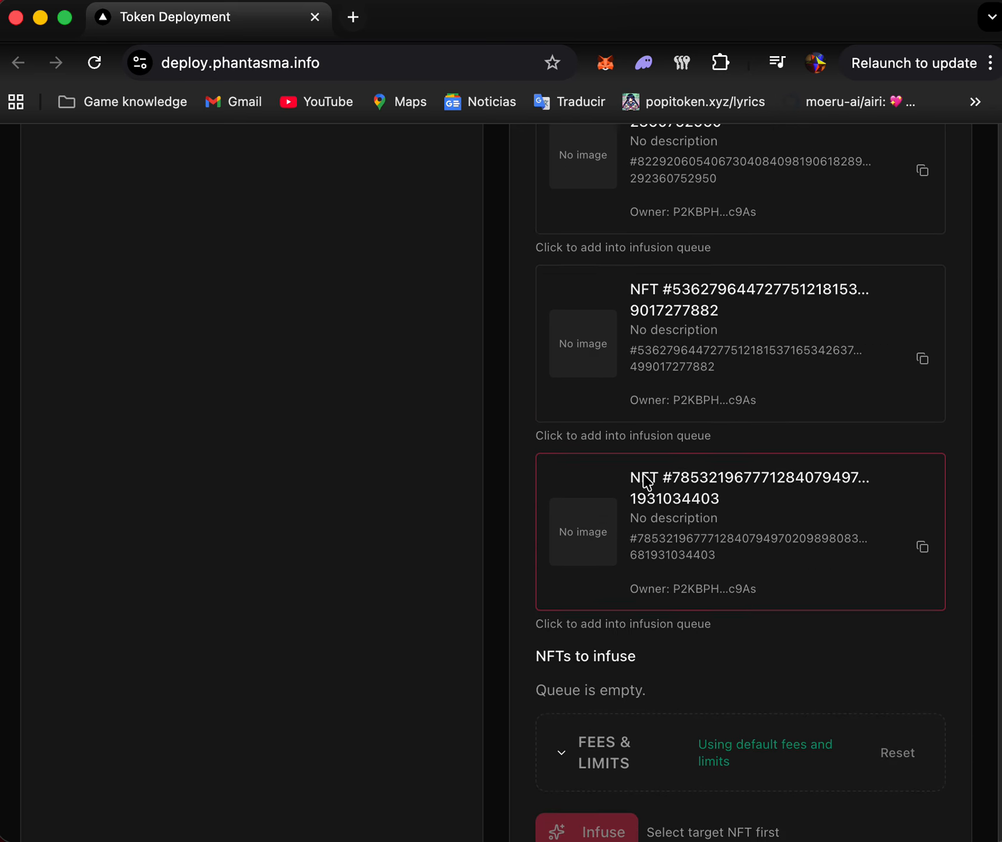
pyautogui.scroll(9, 704, 435)
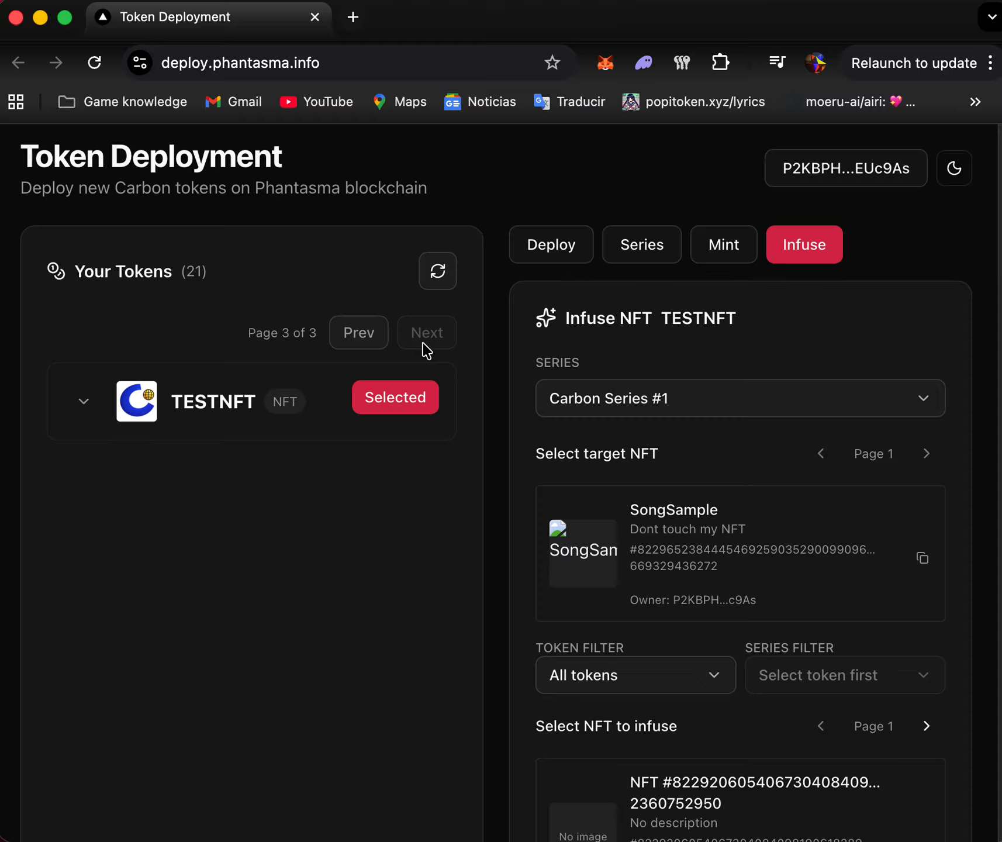
pyautogui.press('super+shift+5')
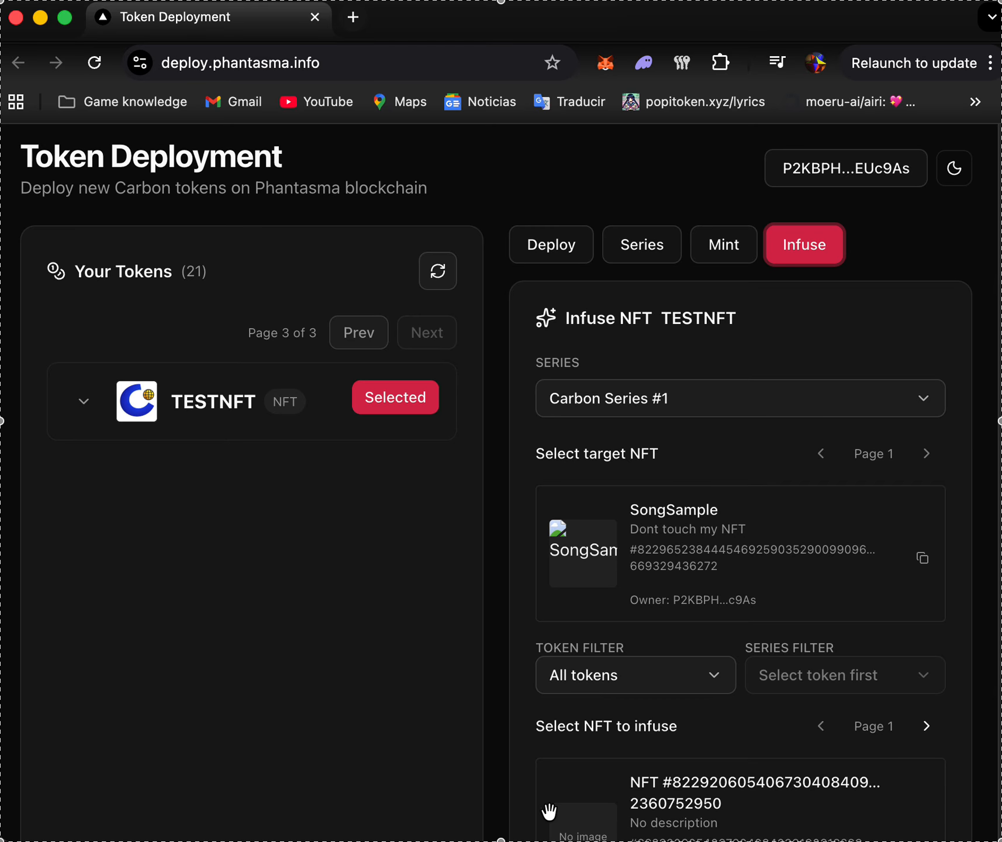